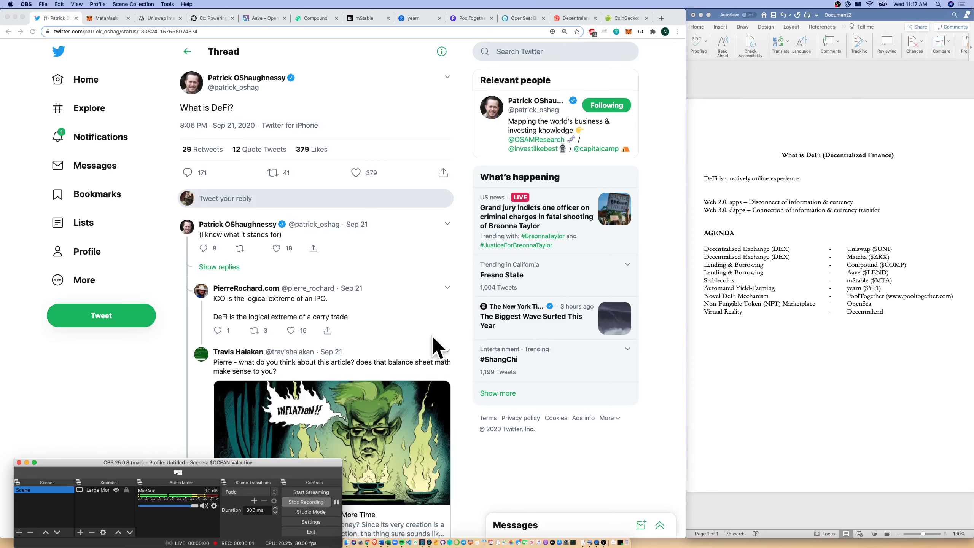
Step: Bring the Chrome window with the 'What is DeFi?' Twitter thread in front of OBS
click(441, 343)
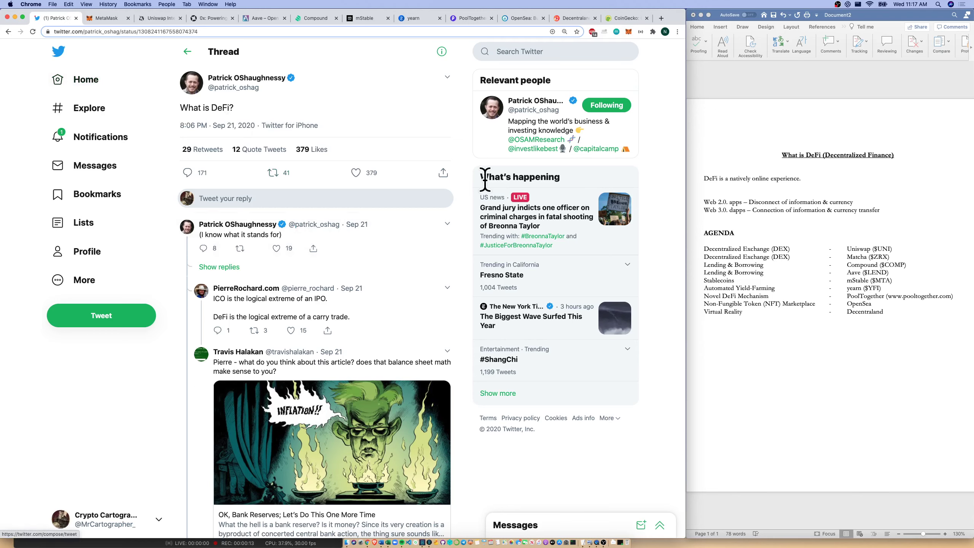
Step: Bold 'DeFi is a natively online experience.' and the 'Web 3.0. dapps' line in the agenda document
click(790, 165)
triple_click(820, 180)
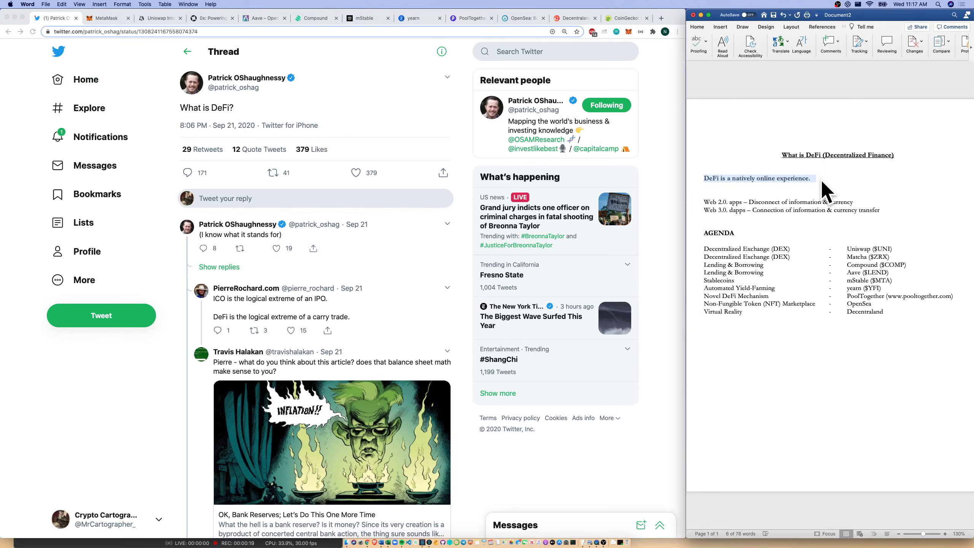
key(Down)
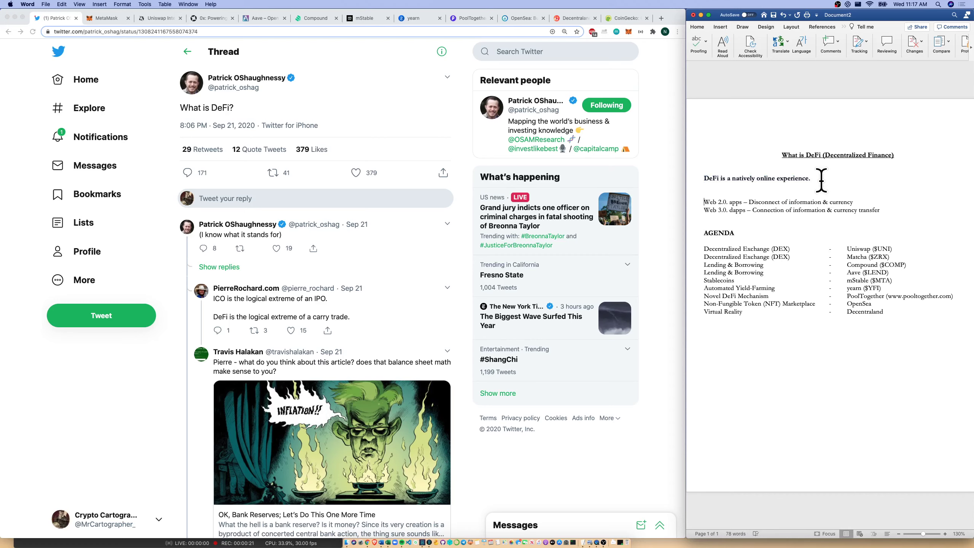
key(shift+Down)
key(super+b)
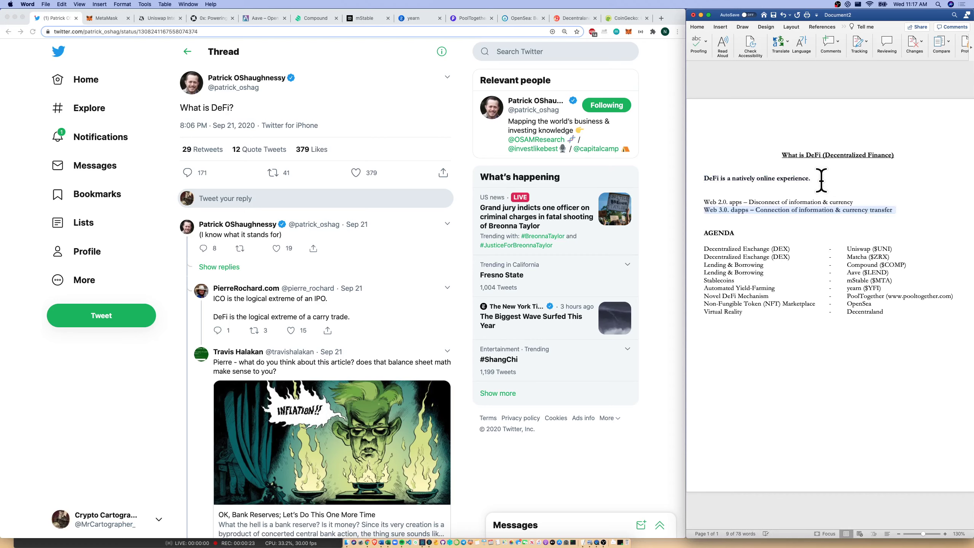
click(837, 225)
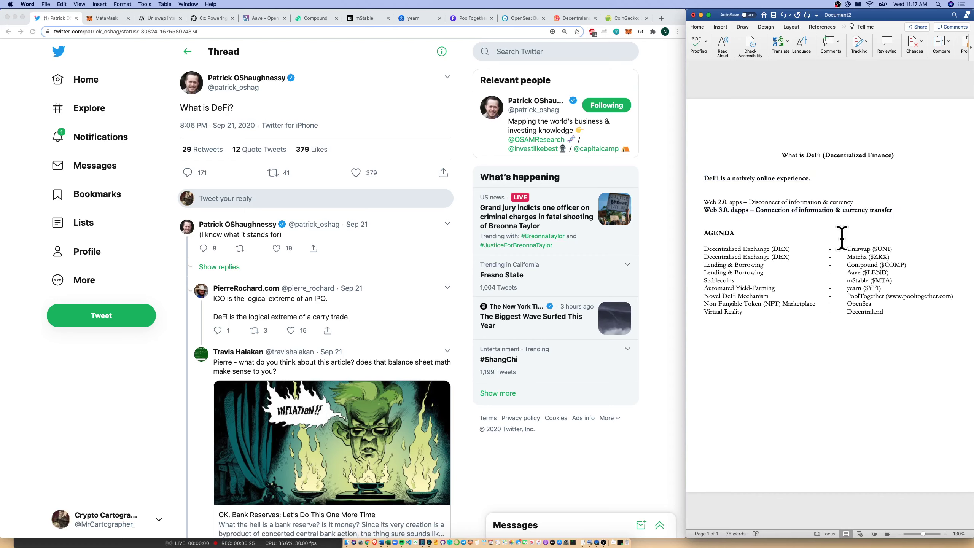
Step: Unlock MetaMask with the wallet password and review Account 2's 0.1 ETH and 0 YFI balances
click(103, 18)
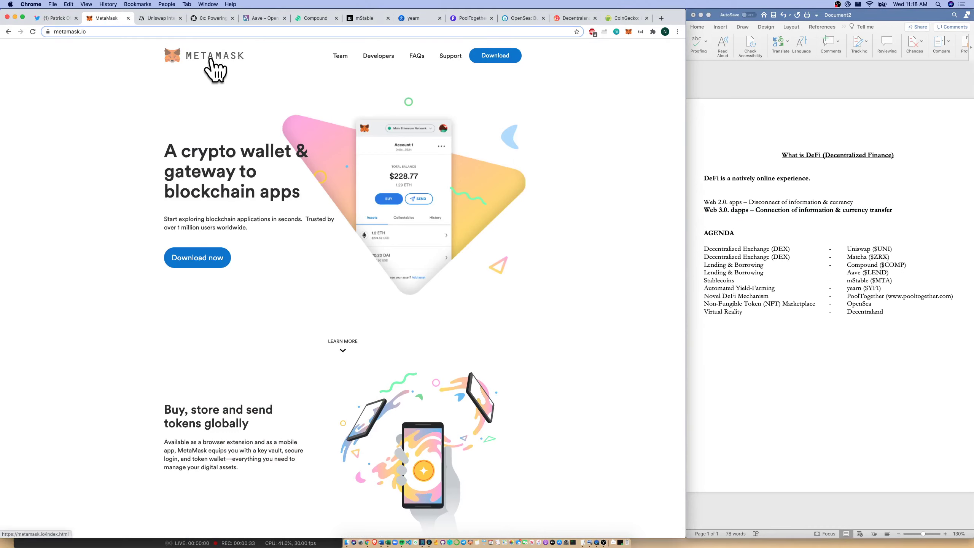
click(629, 30)
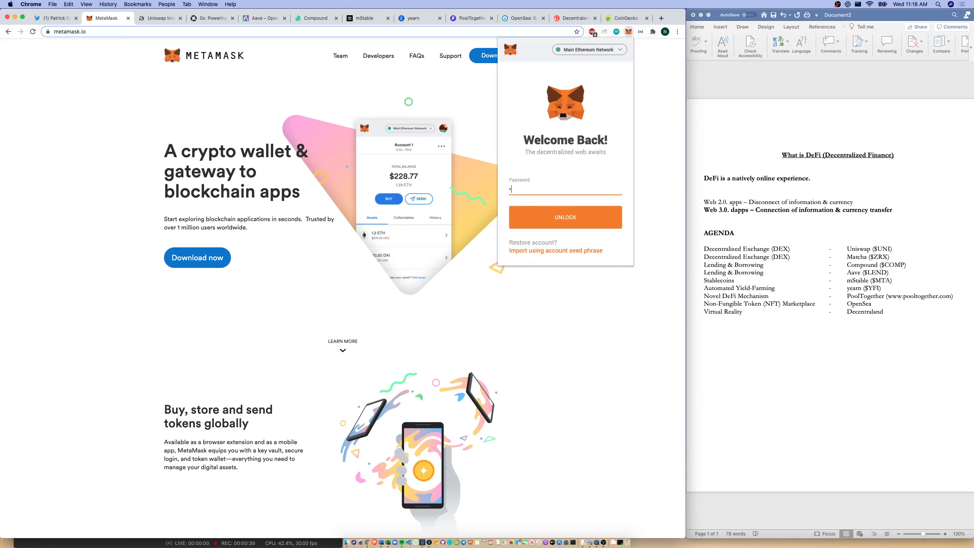
text(•••••)
key(super+a)
key(BackSpace)
text(••••••••••••••••)
key(Return)
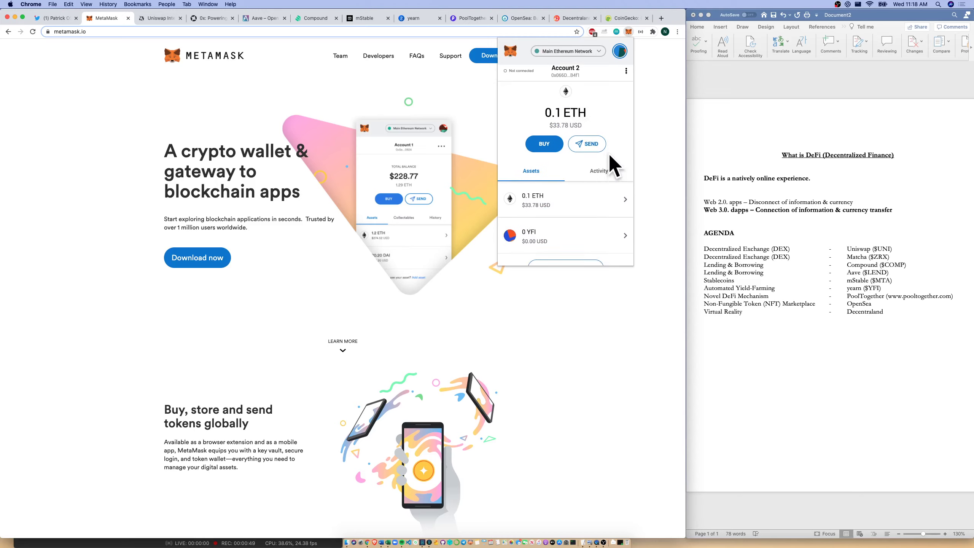
scroll(612, 168, down, 2)
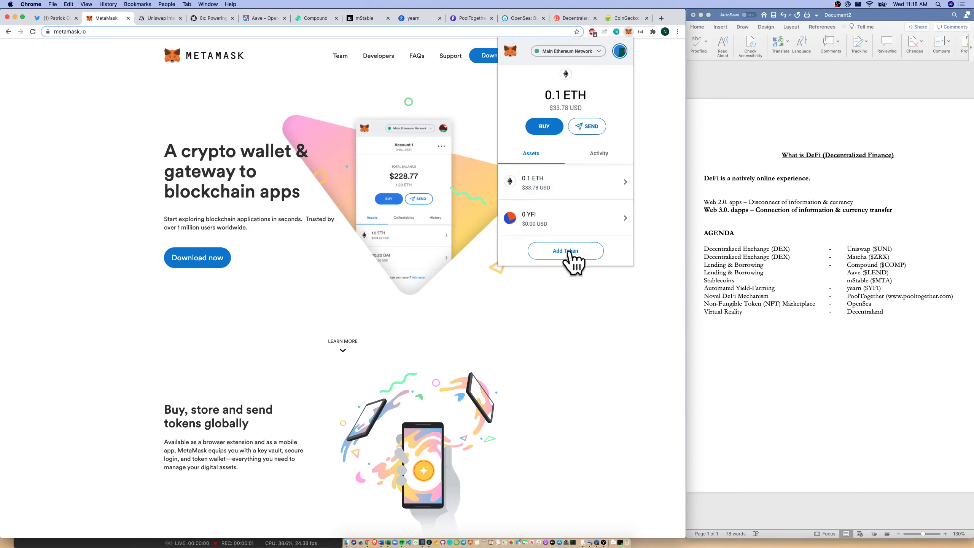
scroll(571, 221, up, 2)
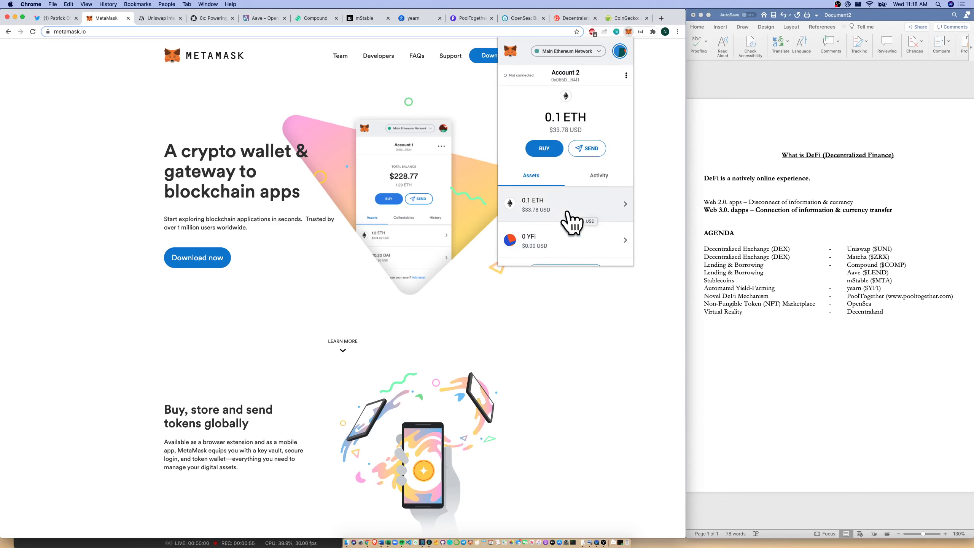
Step: On Uniswap's 100 USDC to OCEAN swap, browse both token lists unchanged and verify the MetaMask connection
click(260, 62)
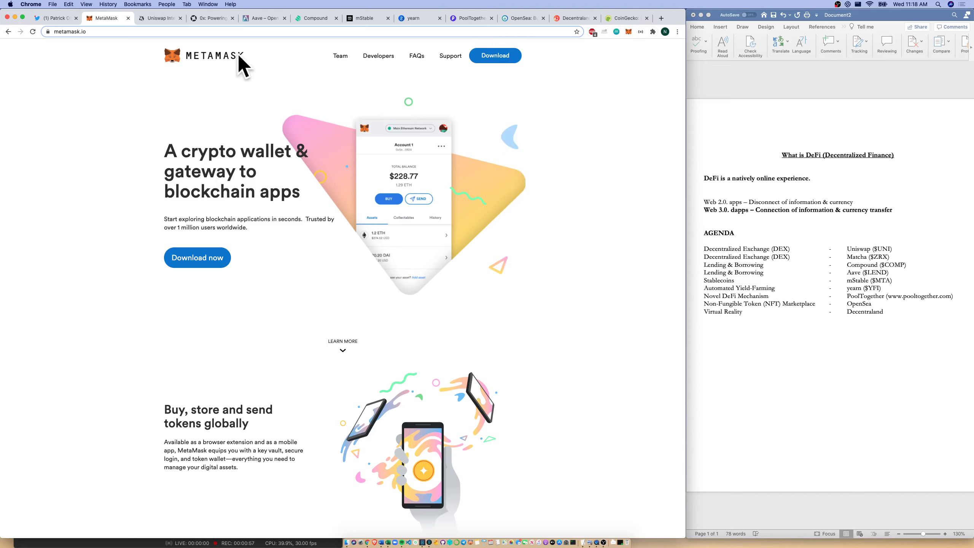
click(162, 20)
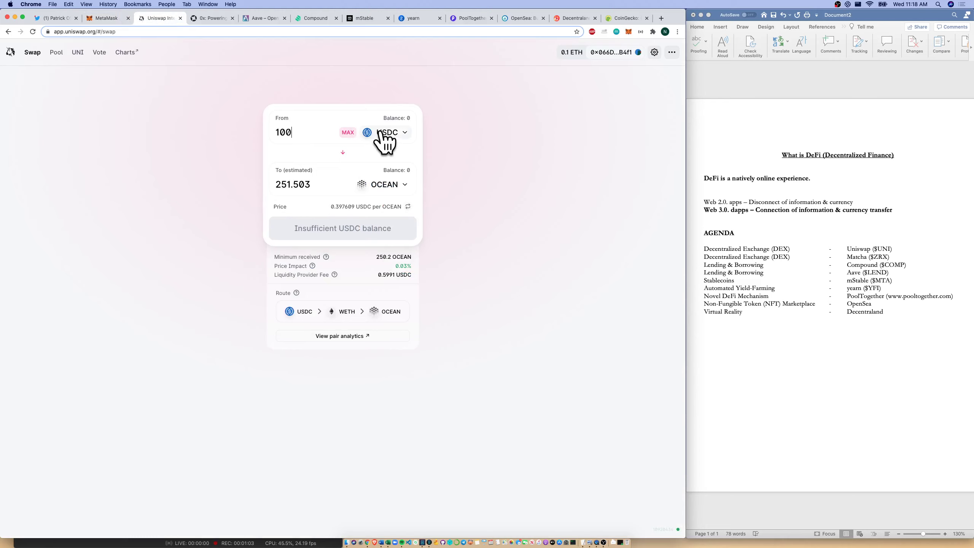
click(393, 131)
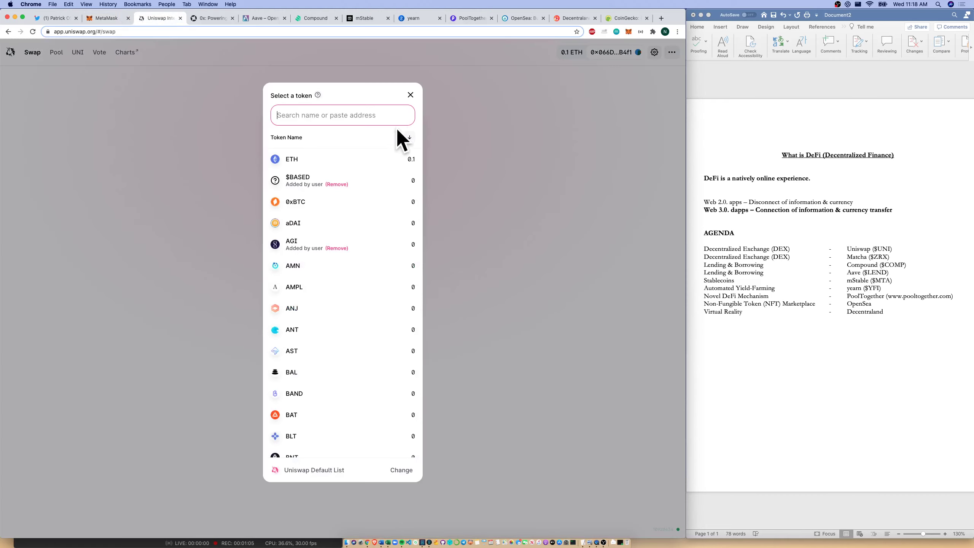
click(471, 130)
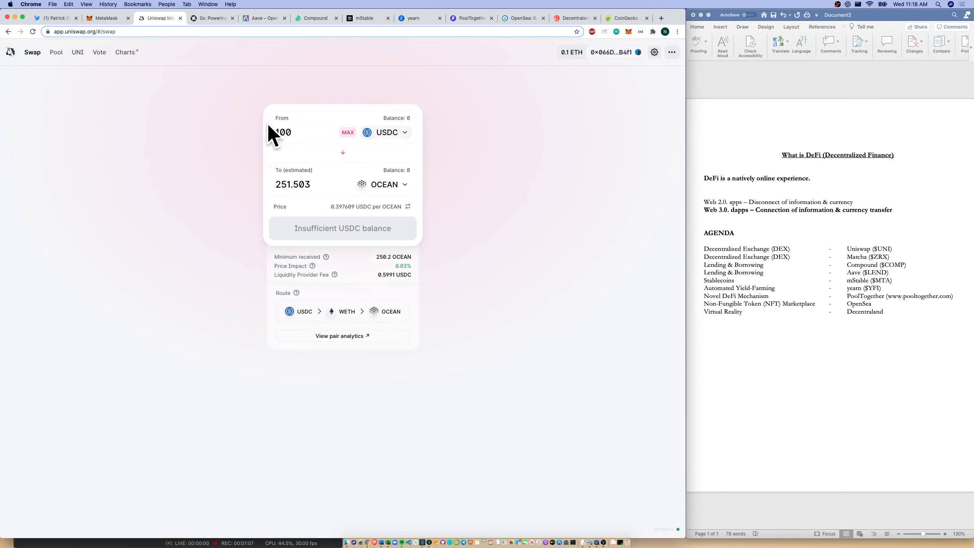
click(404, 188)
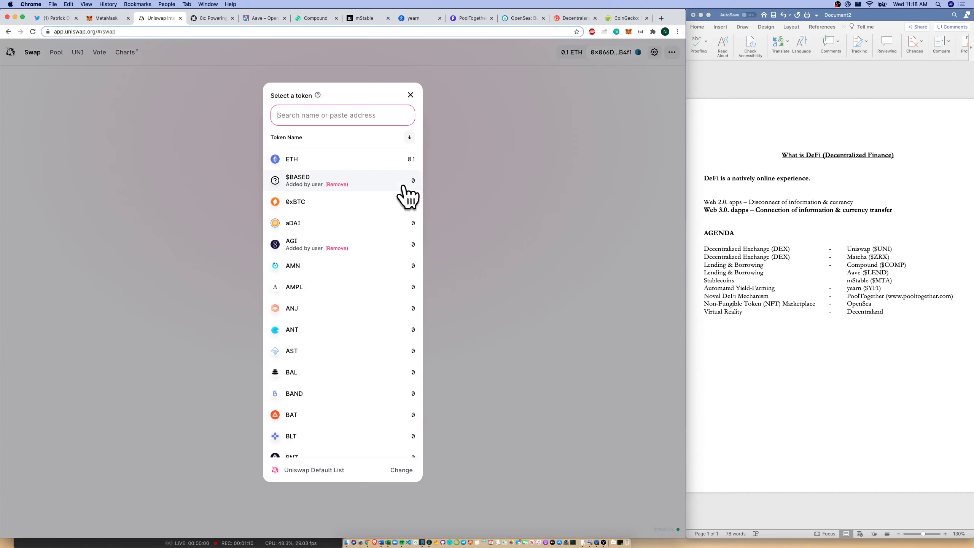
click(541, 187)
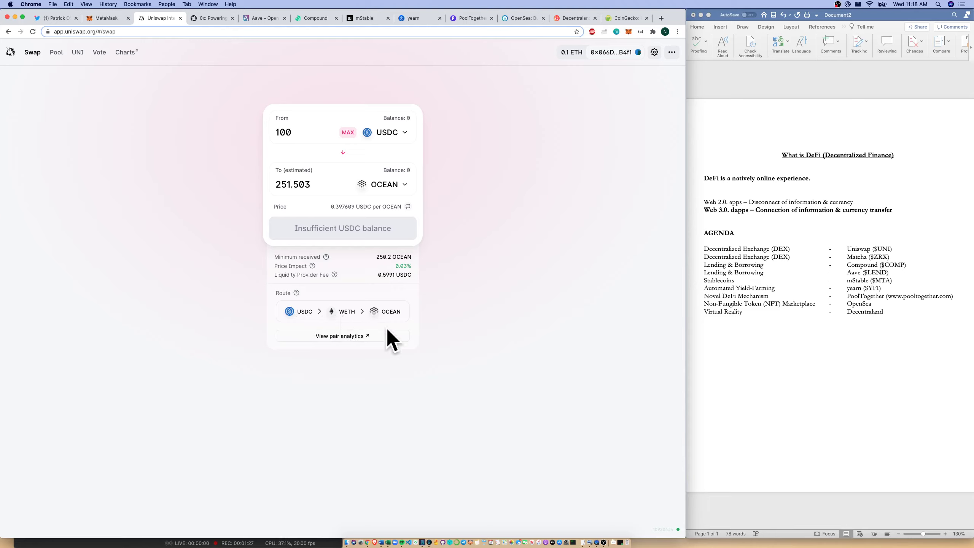
click(632, 32)
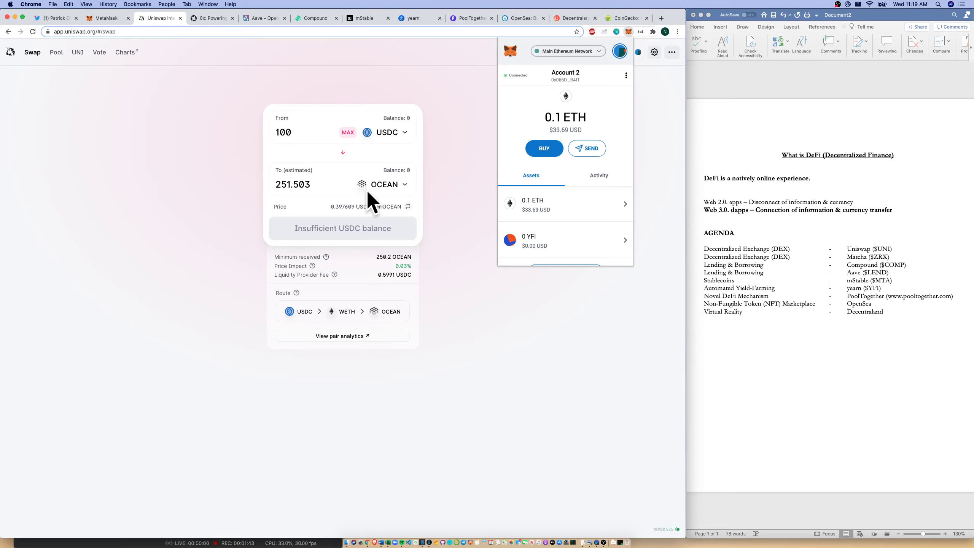
click(462, 198)
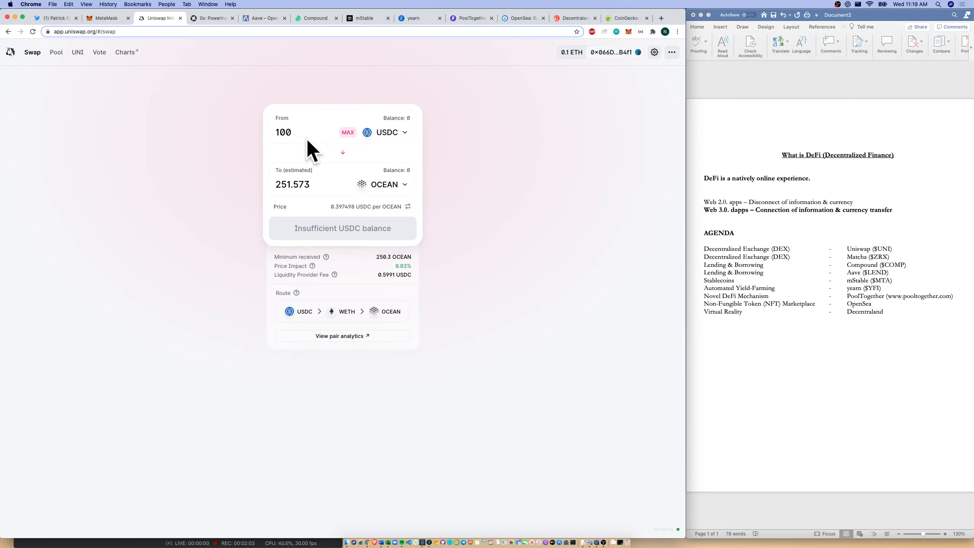
Step: Preview adding liquidity for the ETH/USDC pair on Uniswap's Pool page, then go back to Swap
click(57, 53)
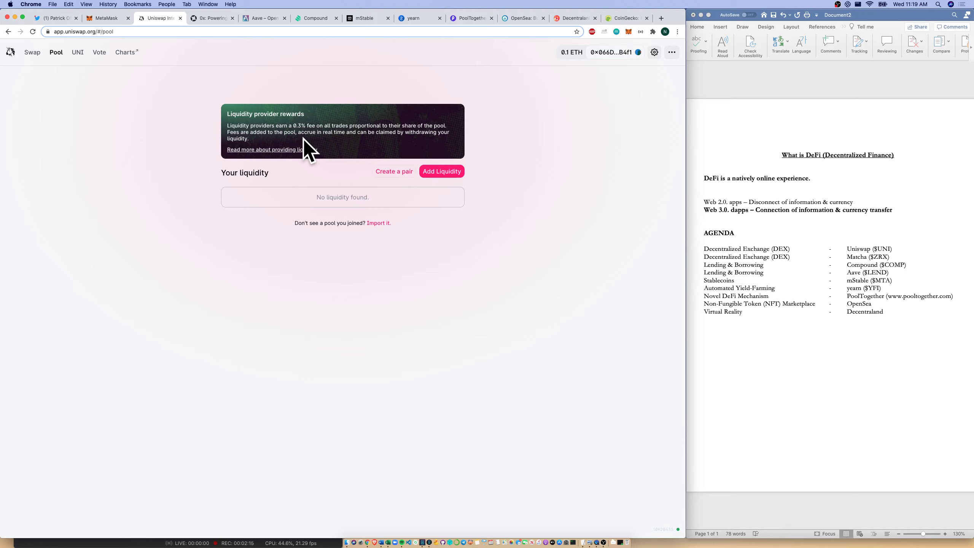
click(453, 171)
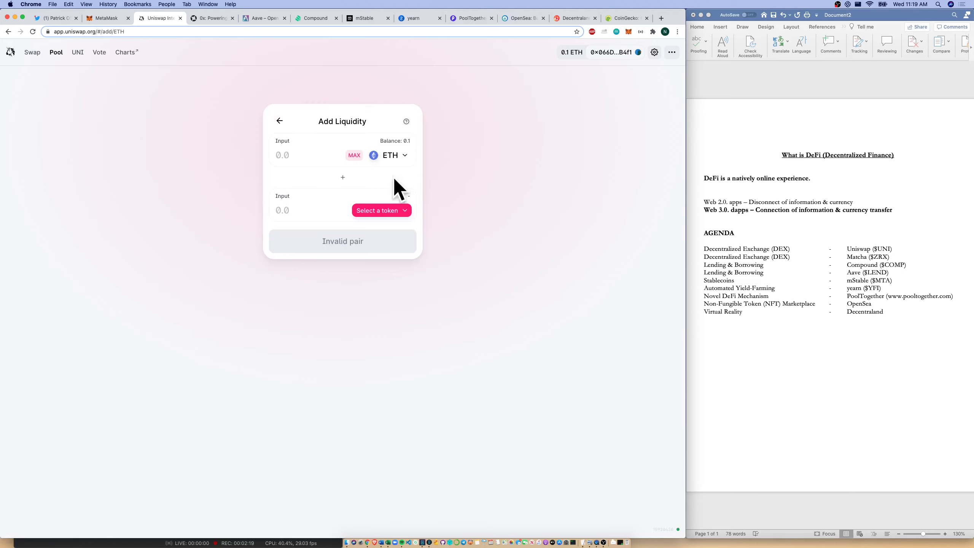
click(387, 212)
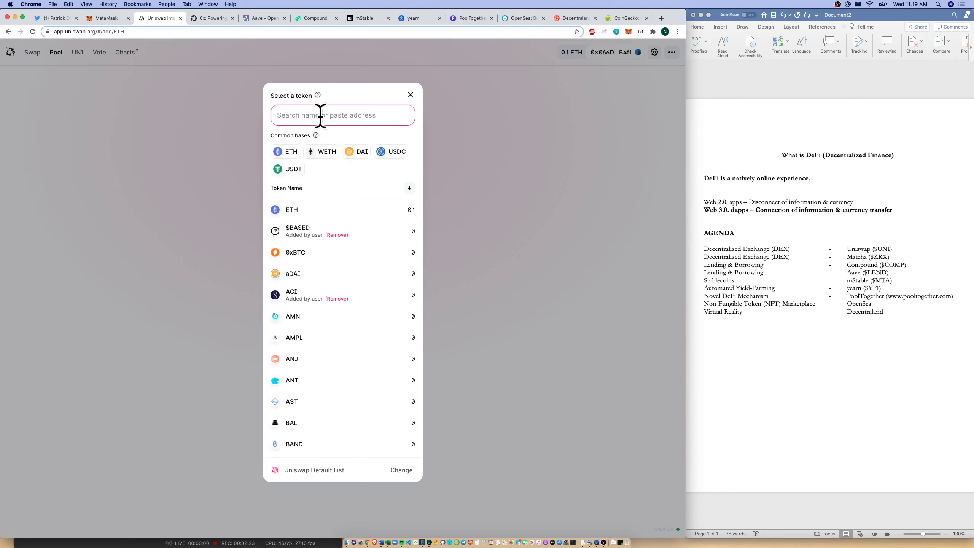
text(usdc)
click(290, 210)
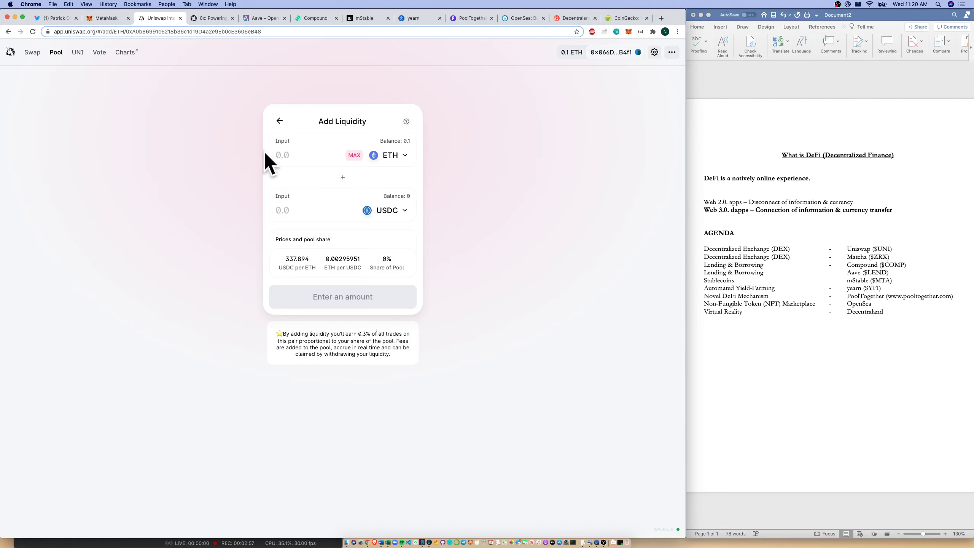
click(27, 52)
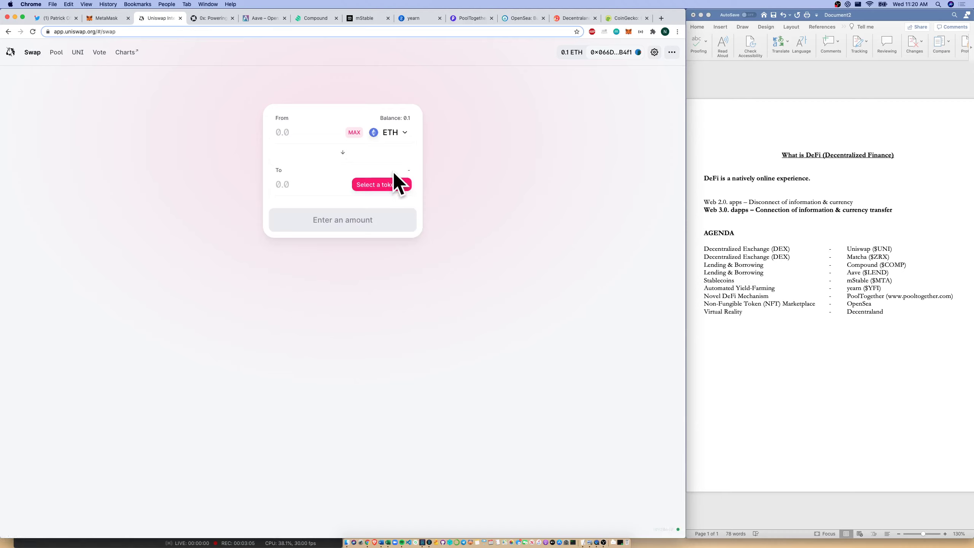
Step: Open Matcha from the 0x site and search markets for 'eth / ren'
click(207, 18)
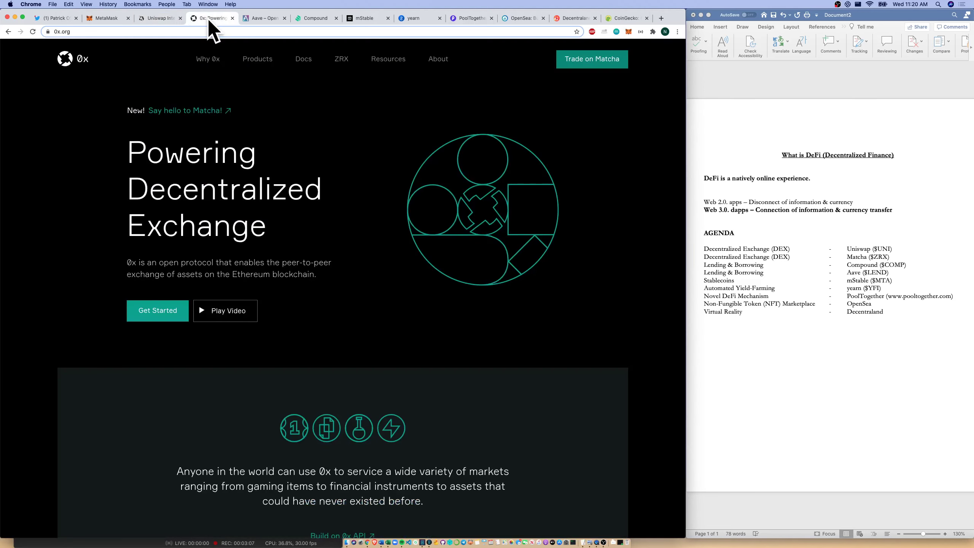
click(598, 59)
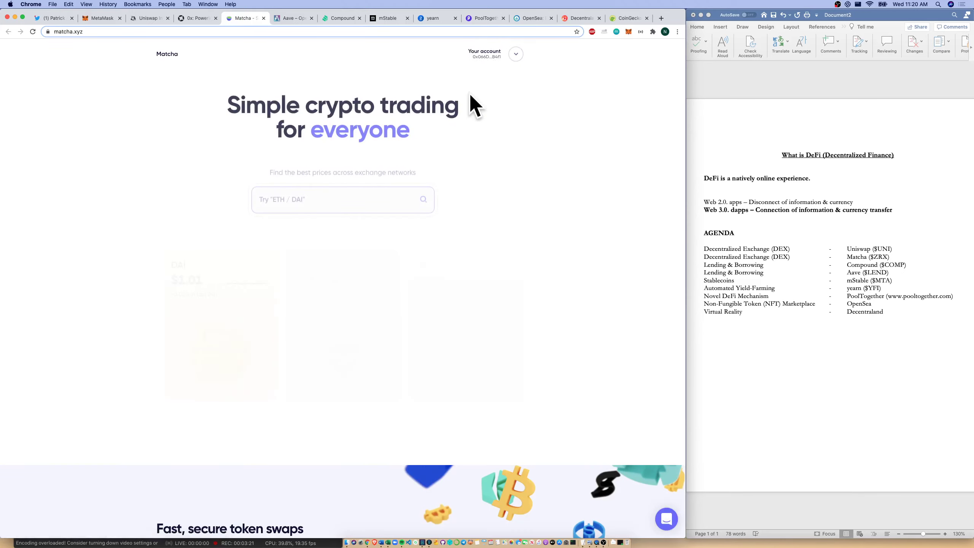
click(316, 194)
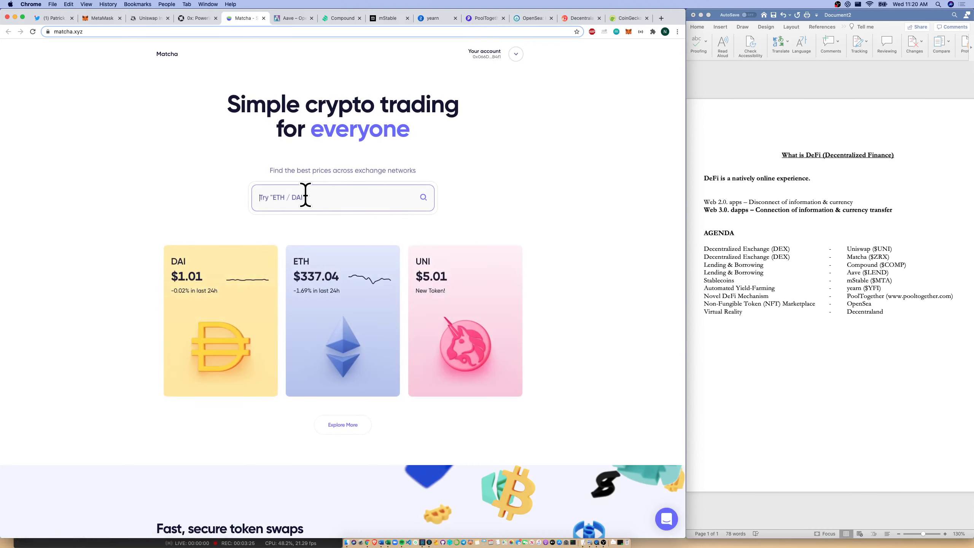
text(eth / re)
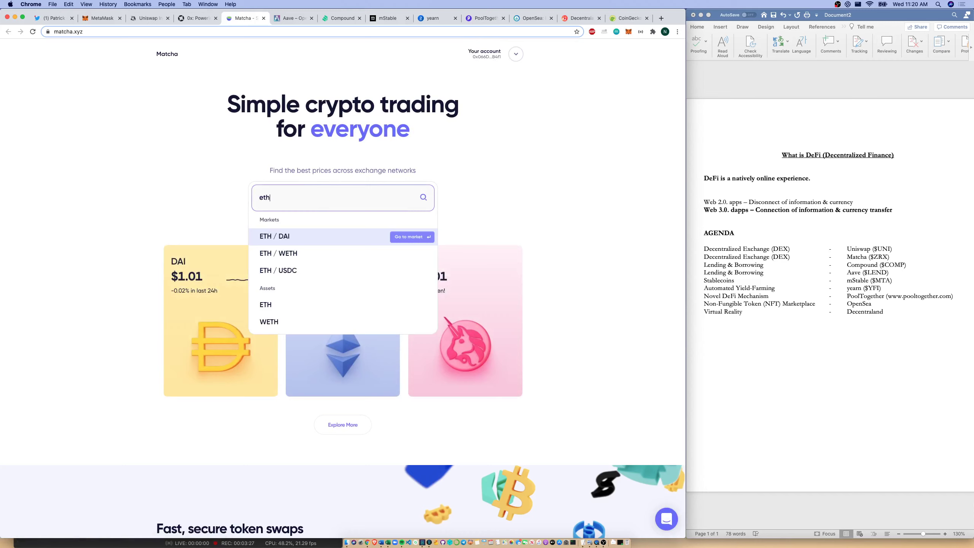
text(n)
Step: Open the ETH / RENBTC market, flip to paying ETH, and enter 5 ETH for 0.162505 RENBTC
click(290, 237)
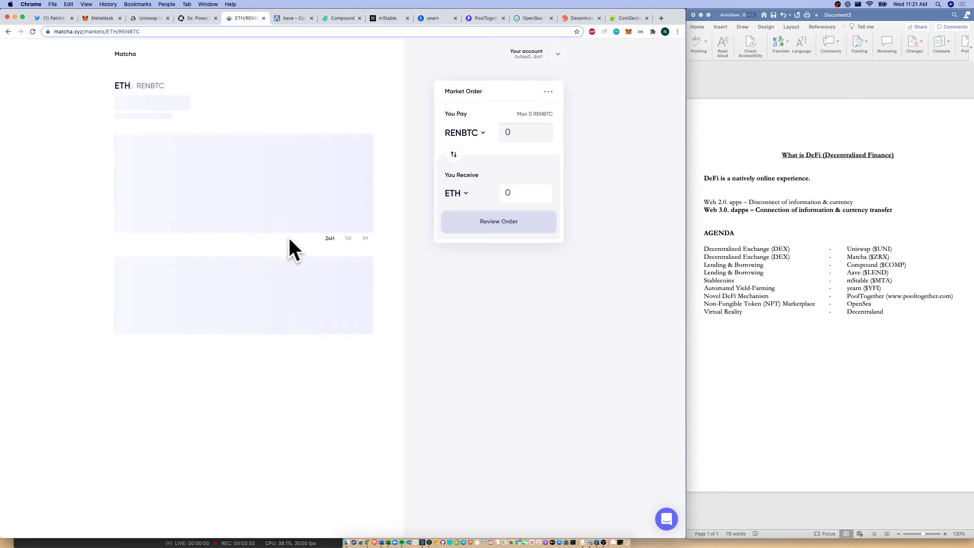
click(453, 154)
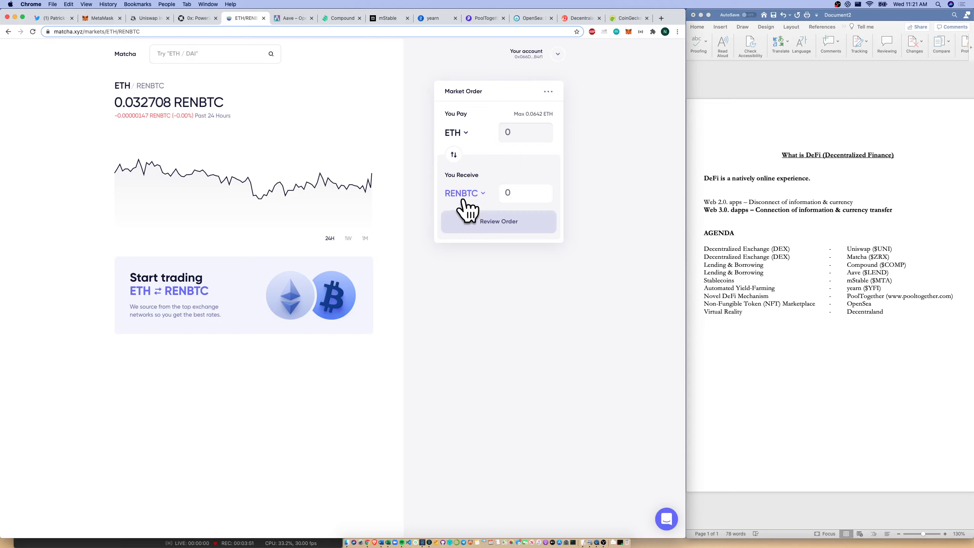
click(524, 135)
text(1)
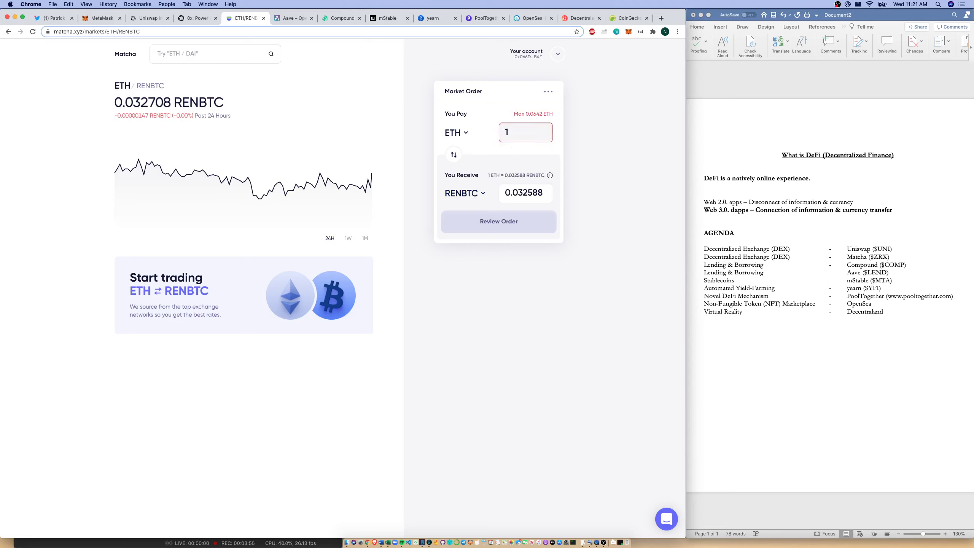
key(BackSpace)
text(5)
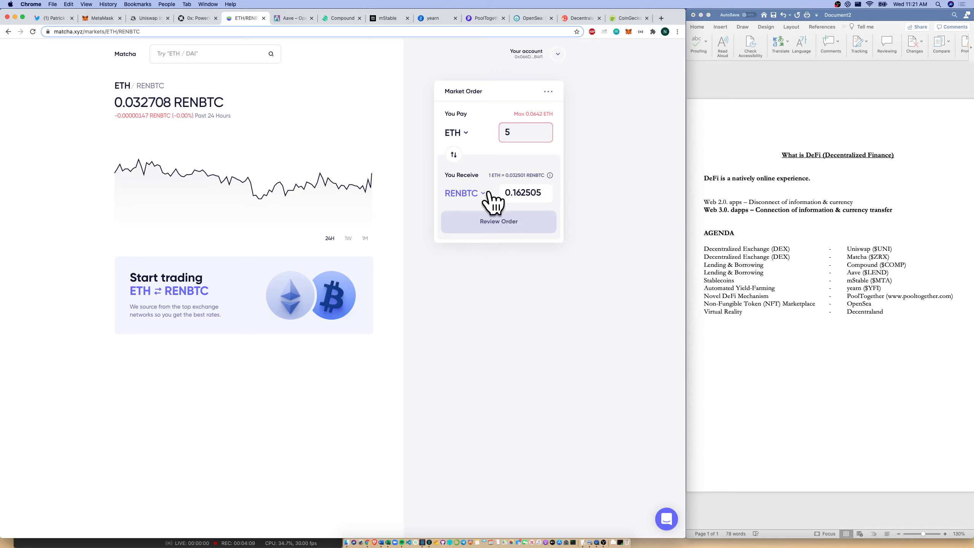
Step: Enter the app.aave.com lending app from the Aave site
click(296, 18)
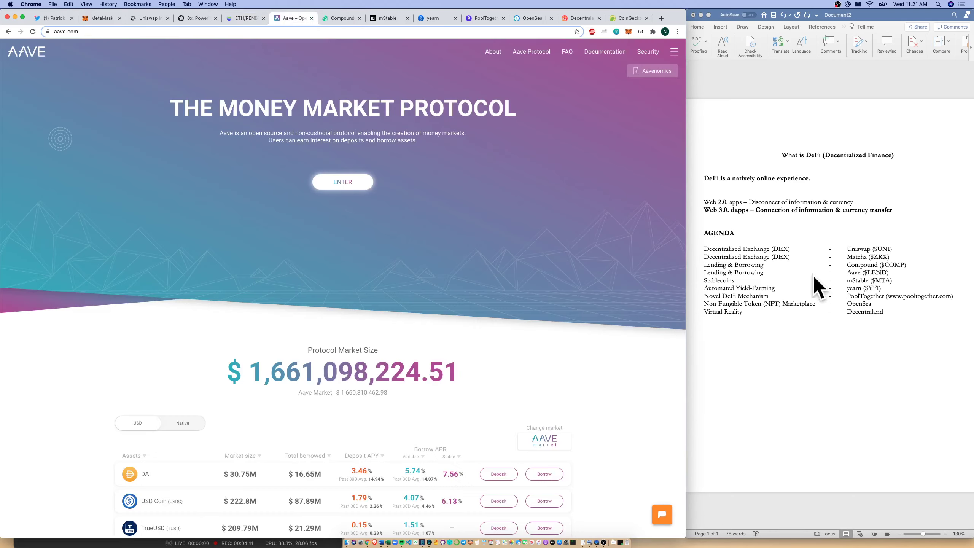
click(337, 183)
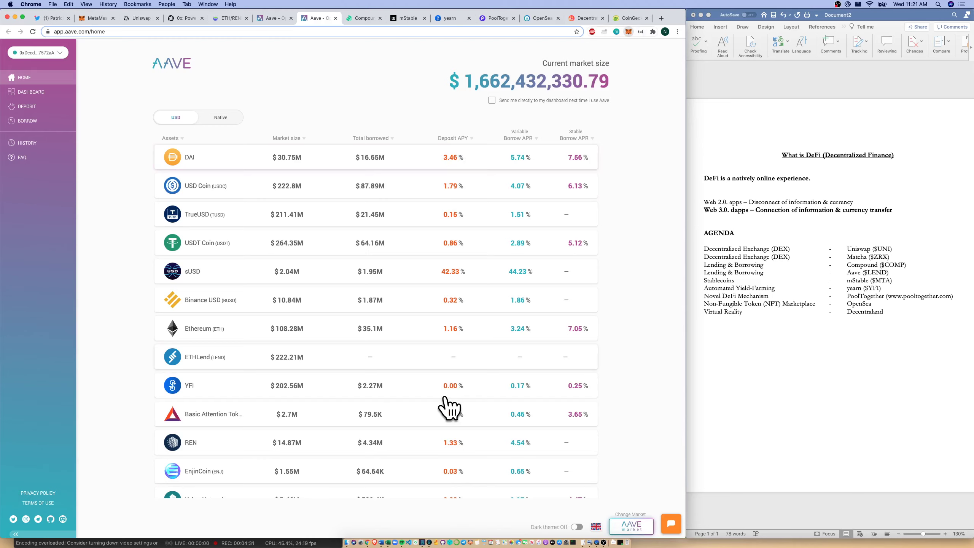
click(531, 139)
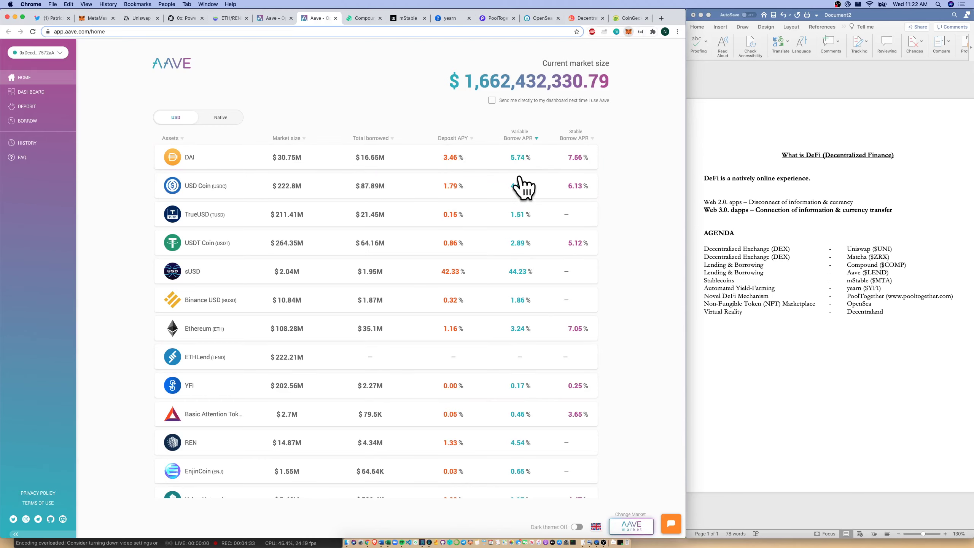
Step: Check MetaMask token balances, then open Aave's Deposit page listing 0.29923 ETH, ENJ and SNX
click(628, 32)
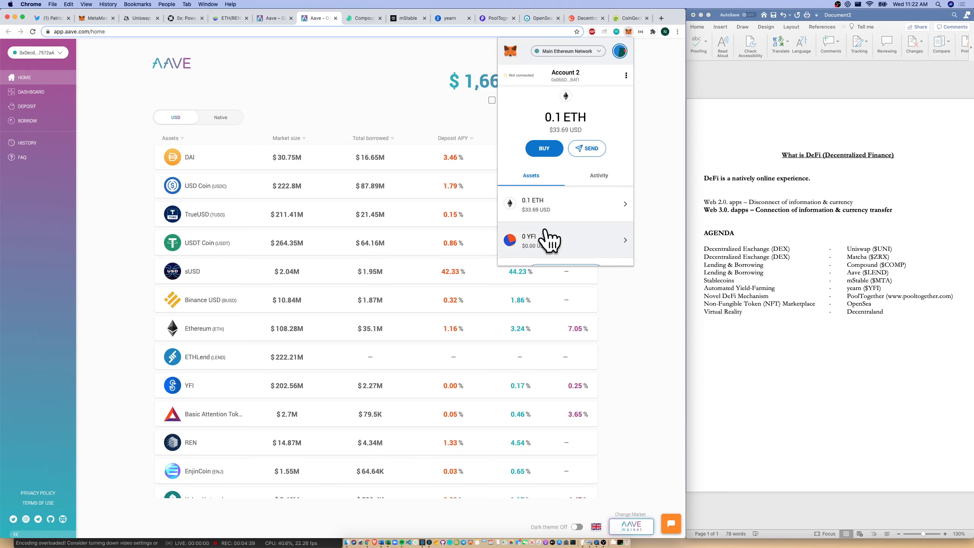
click(378, 121)
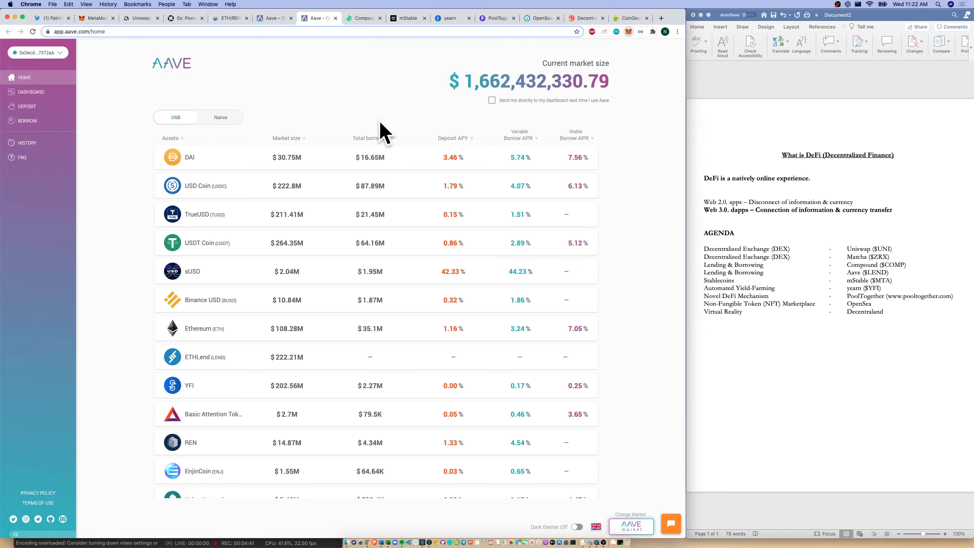
scroll(312, 266, down, 3)
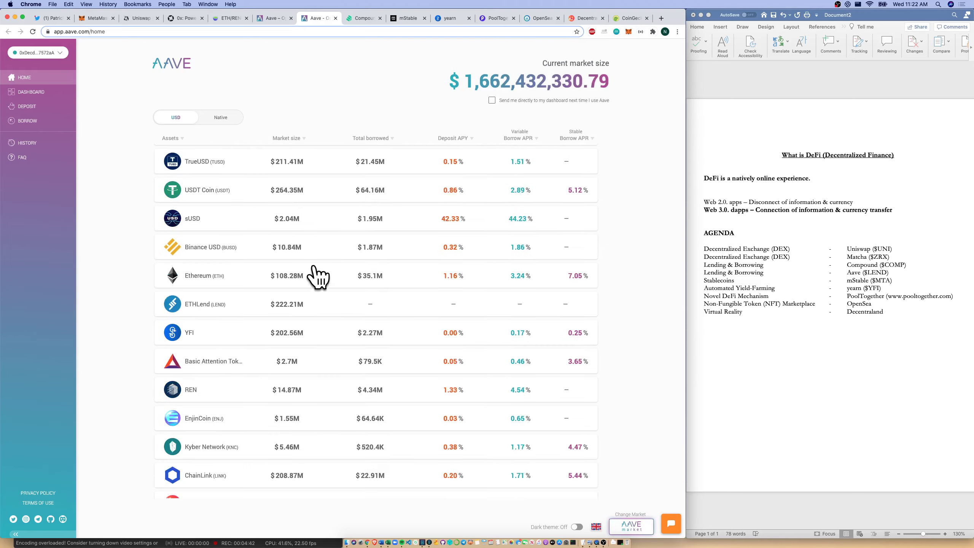
scroll(314, 268, up, 3)
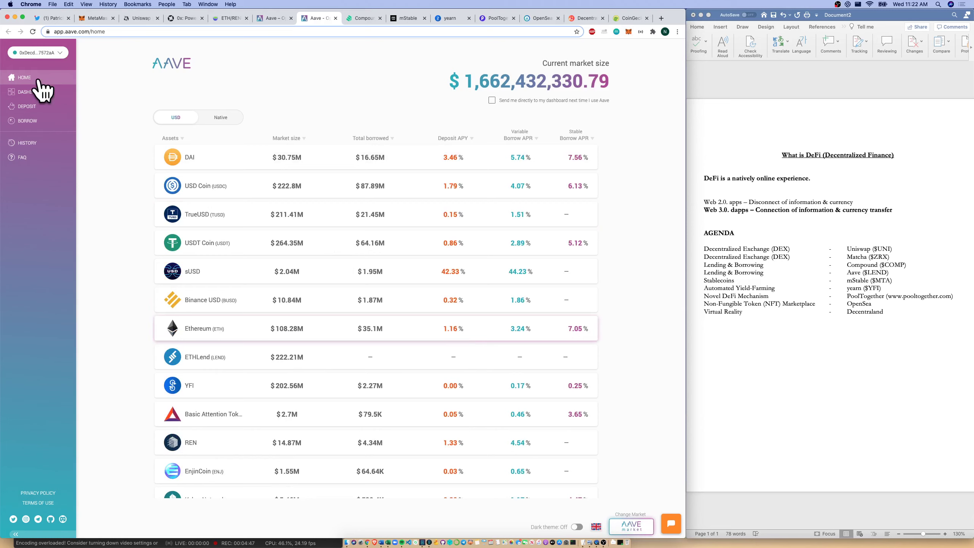
click(27, 107)
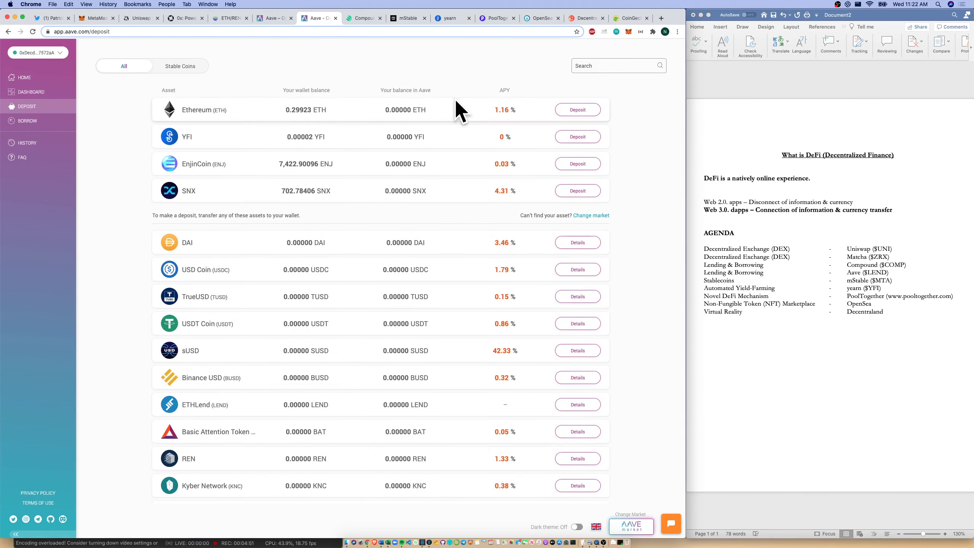
Step: Open app.compound.finance to view the supply and borrow markets, e.g. Ether at 0.29% and 3.10%
click(362, 18)
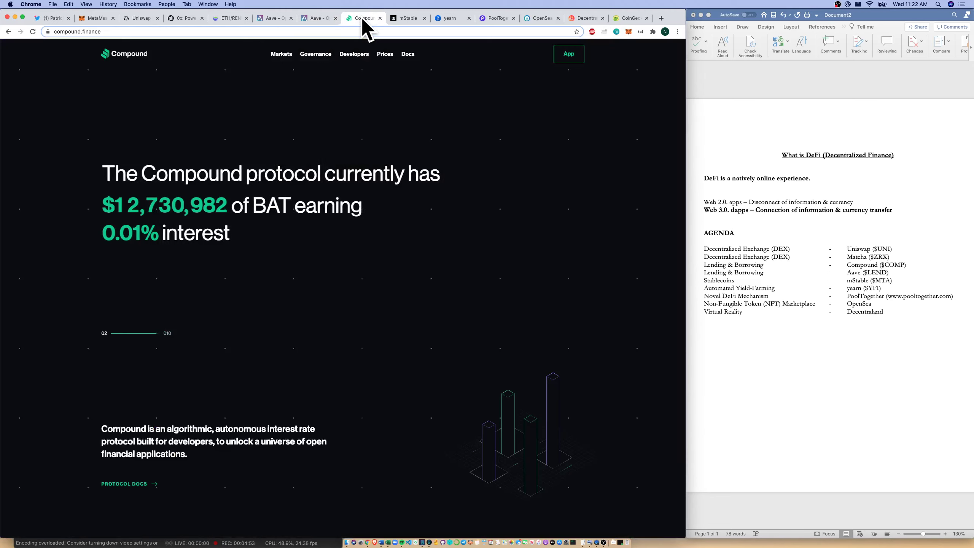
click(569, 51)
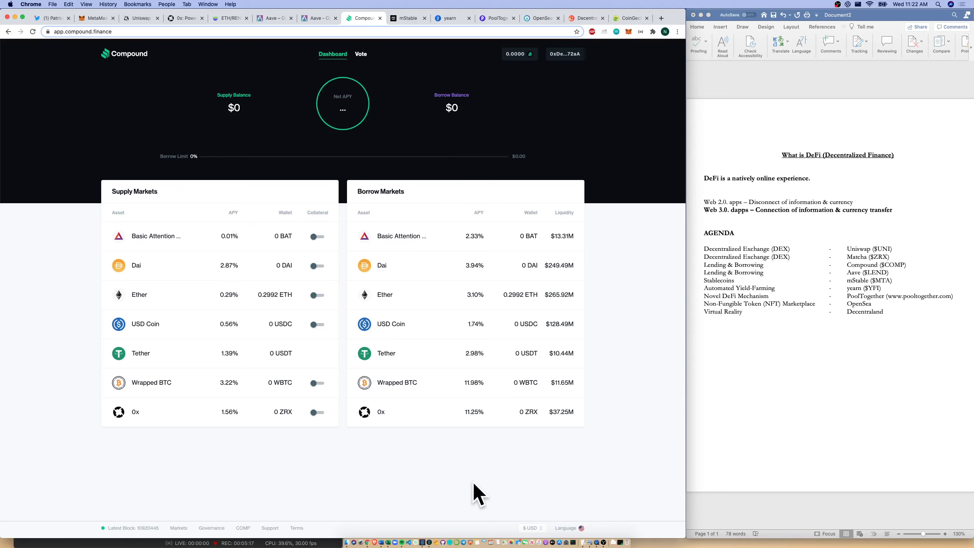
Step: Connect the MetaMask wallet to mStable and return to the mint page
click(407, 19)
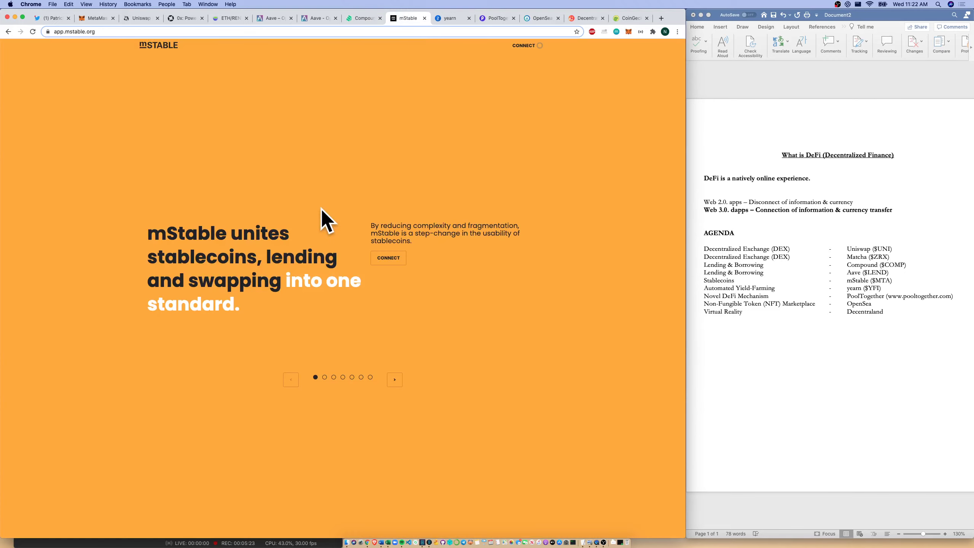
click(390, 259)
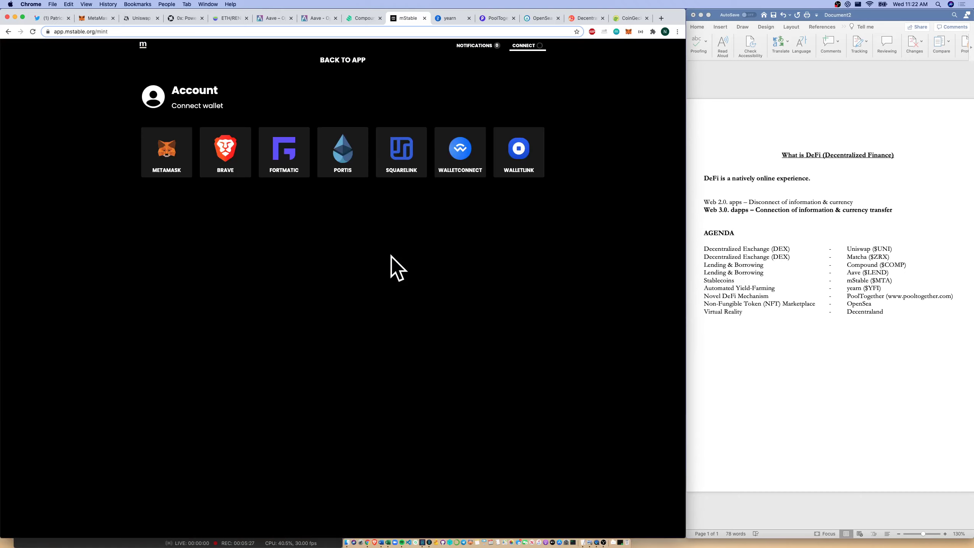
click(168, 149)
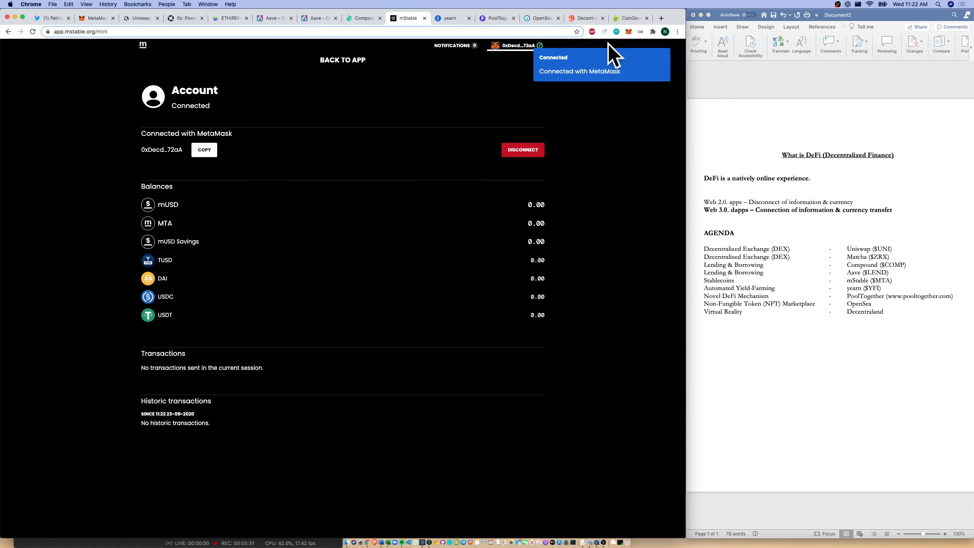
click(348, 60)
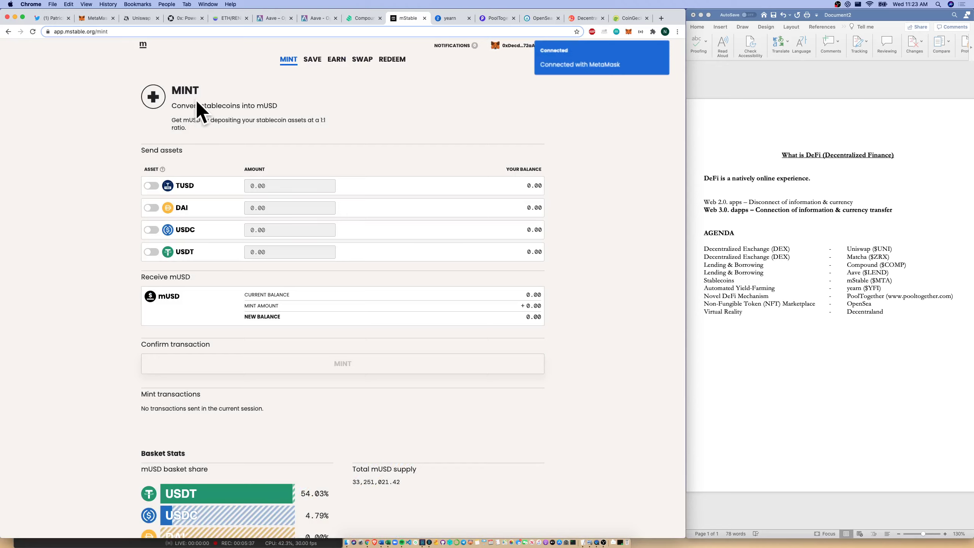
drag(172, 106, 261, 105)
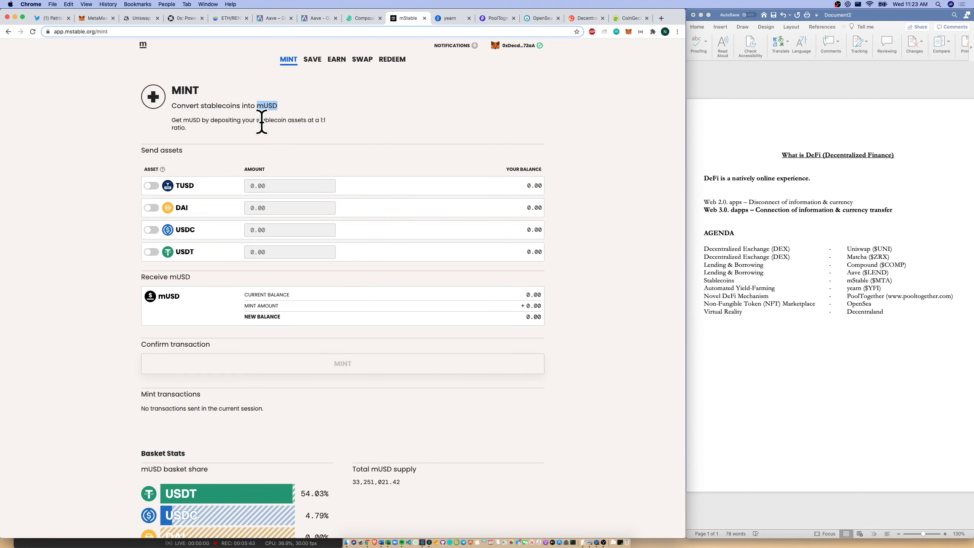
Step: Select DAI and USDC and enter 500 of each, previewing 1,000.00 mUSD
click(151, 208)
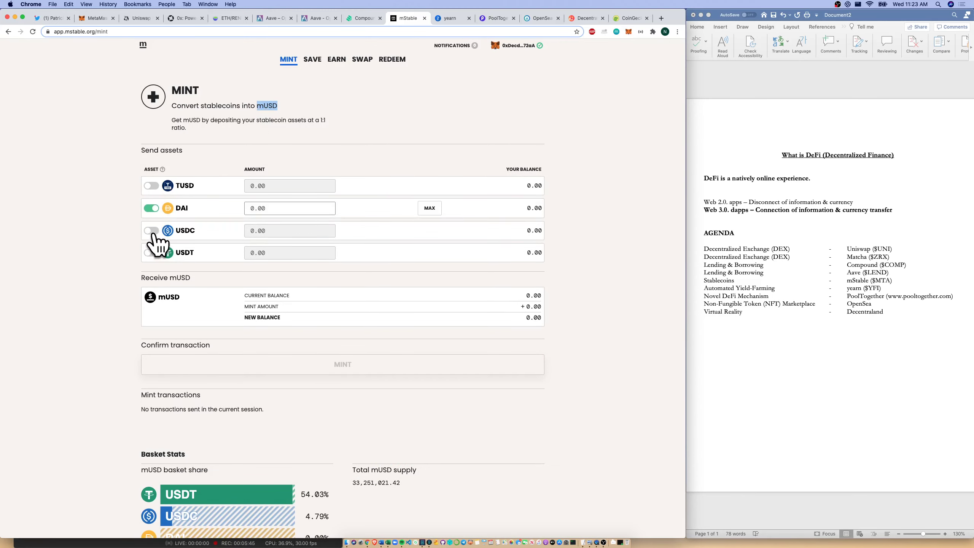
click(151, 230)
click(267, 208)
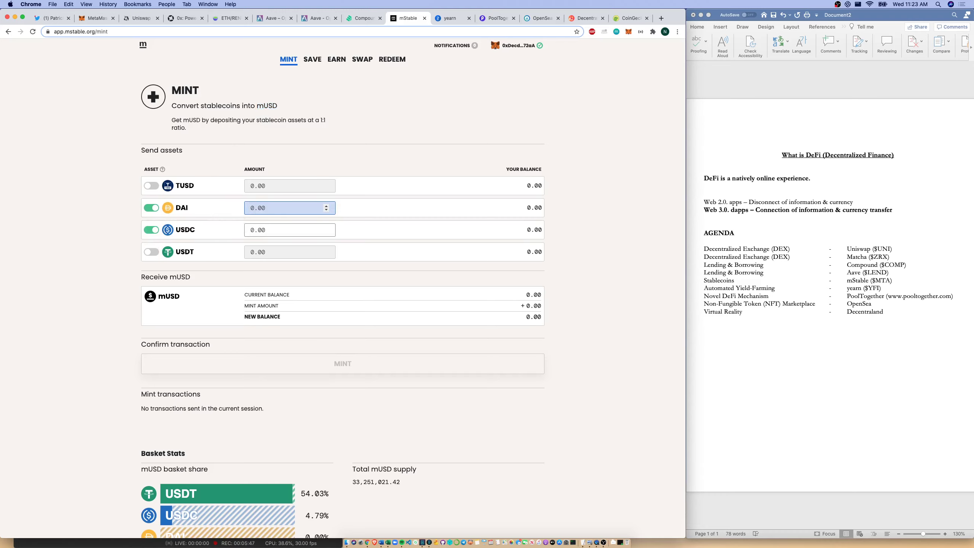
text(500)
click(271, 240)
text(500)
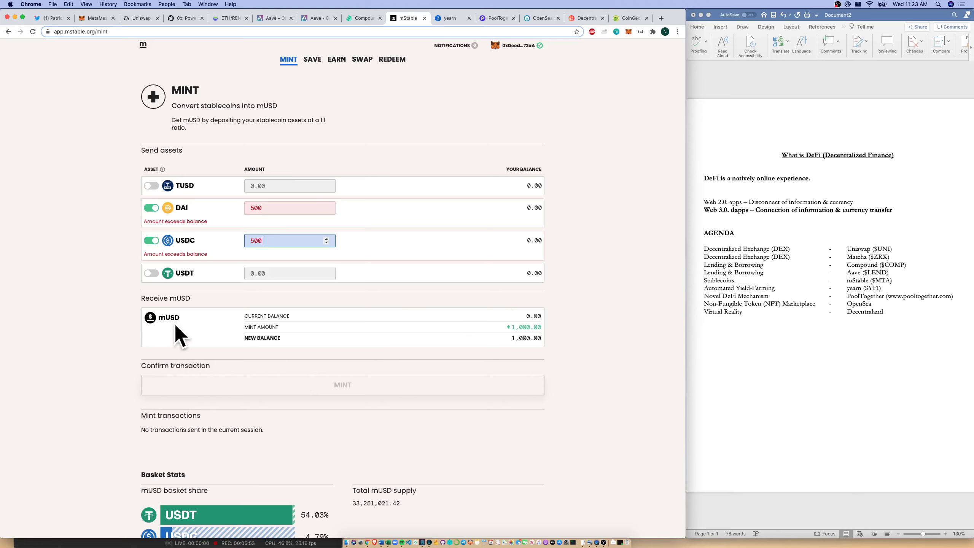
Step: Open mStable's SAVE analytics and scroll through the 7-day APY and mUSD mint/swap volume charts
click(312, 58)
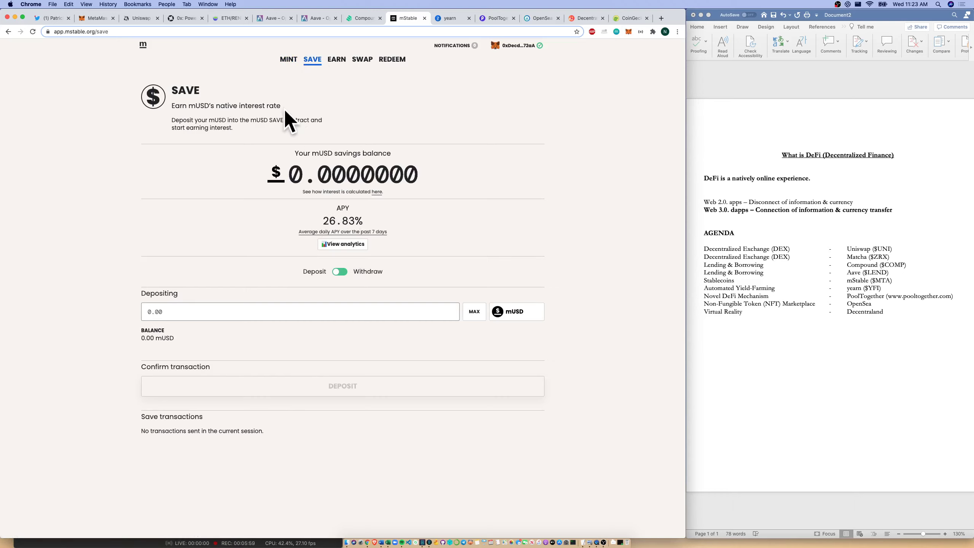
click(348, 244)
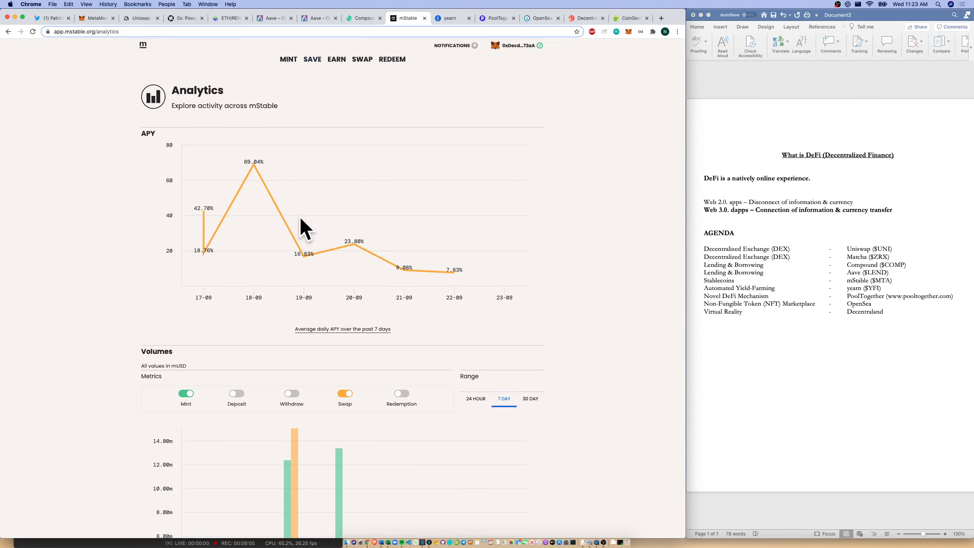
scroll(299, 223, down, 3)
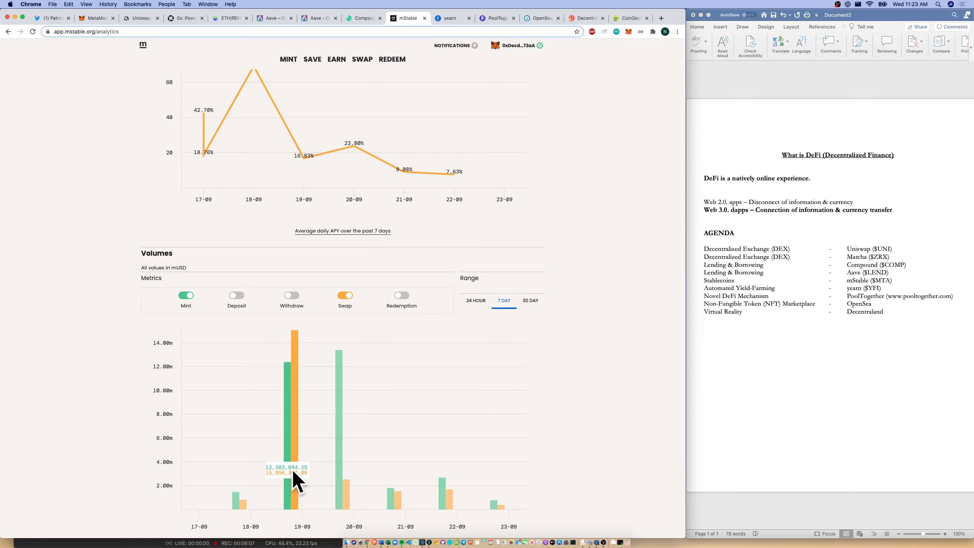
scroll(293, 475, up, 1)
scroll(245, 146, up, 2)
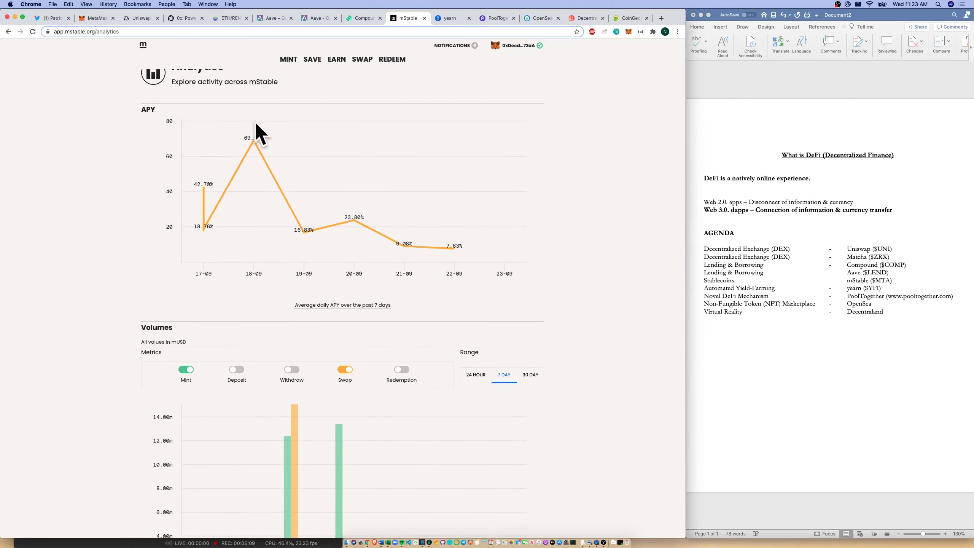
scroll(263, 330, down, 5)
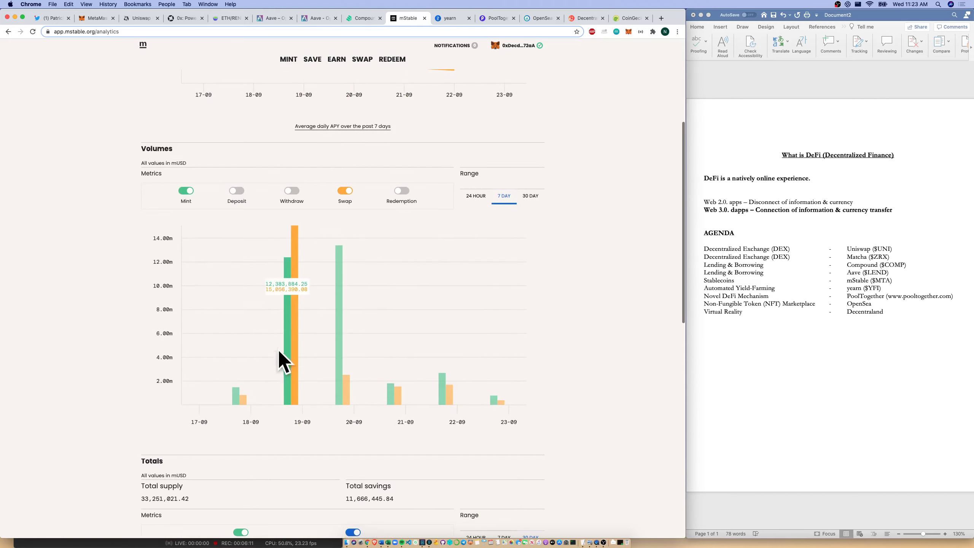
scroll(278, 333, up, 6)
scroll(278, 332, down, 1)
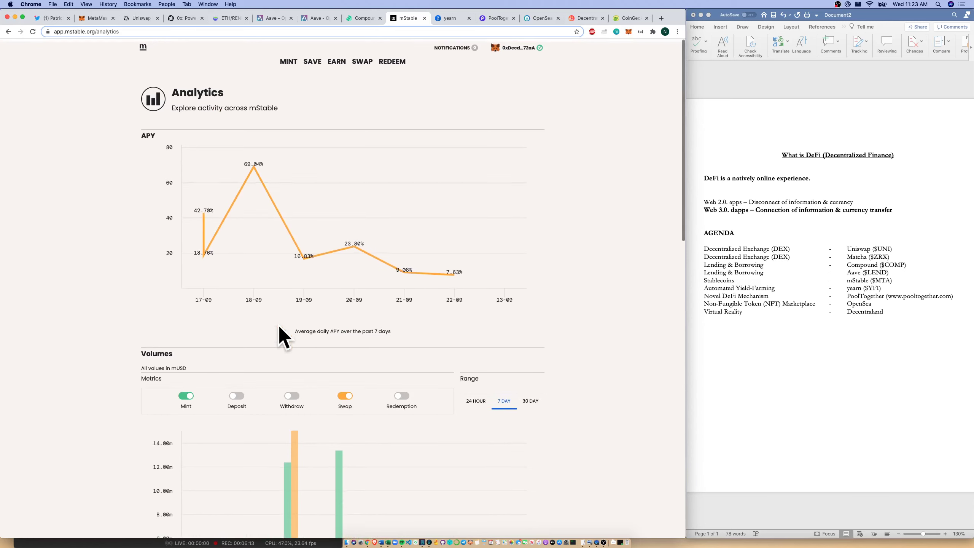
click(333, 60)
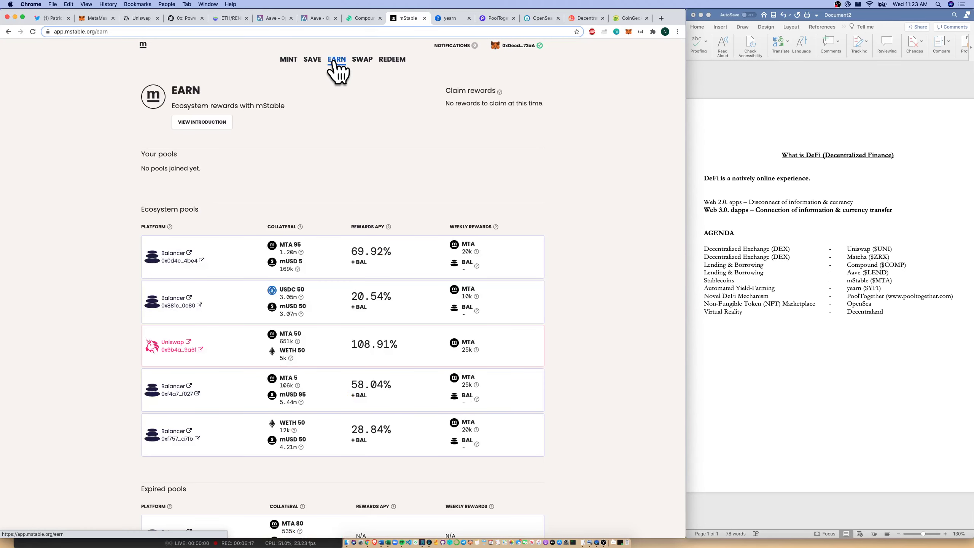
mouse_move(373, 228)
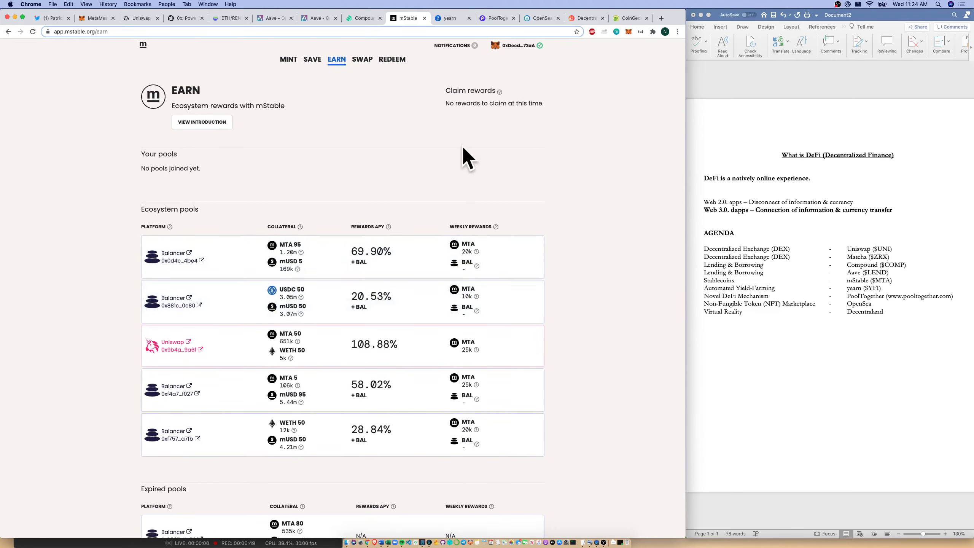
Step: On yearn.finance's Earn section, connect the MetaMask wallet
click(446, 17)
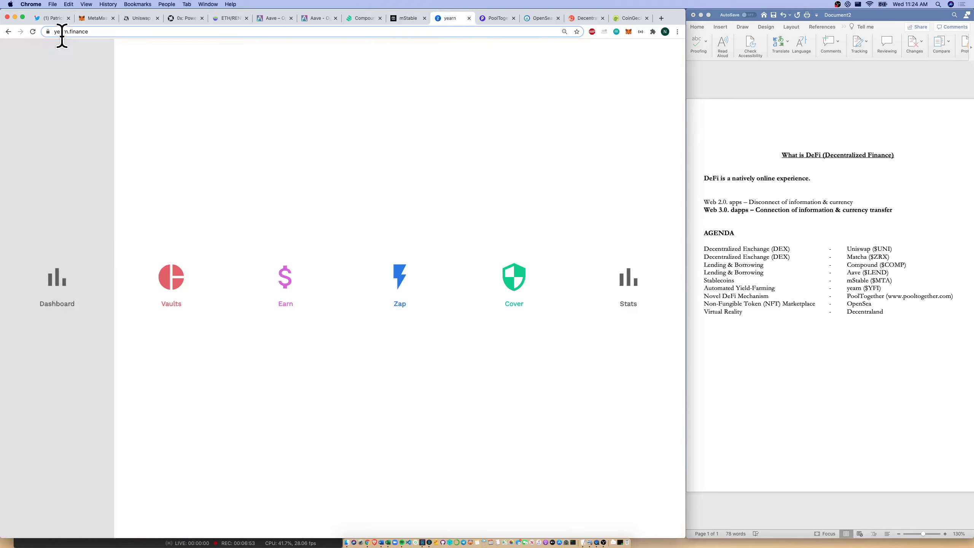
click(281, 247)
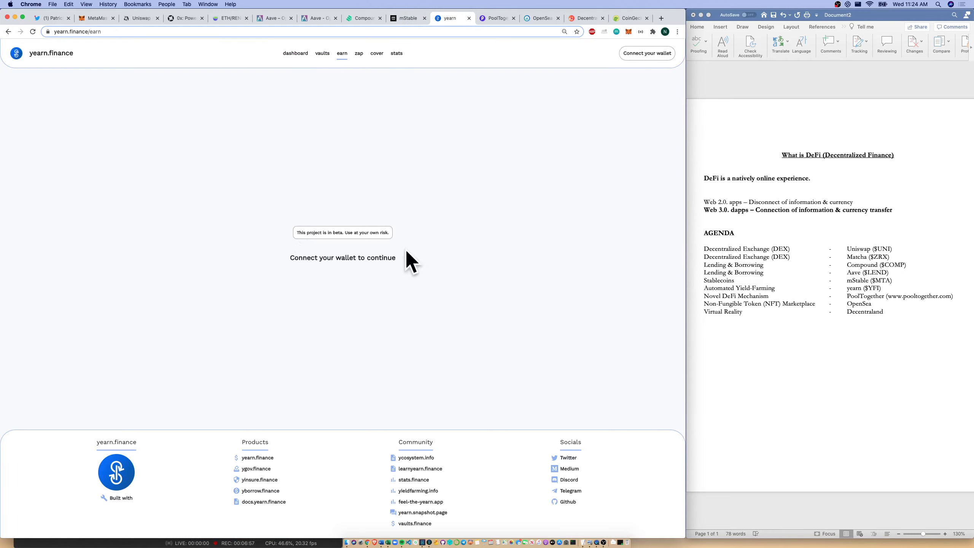
click(650, 50)
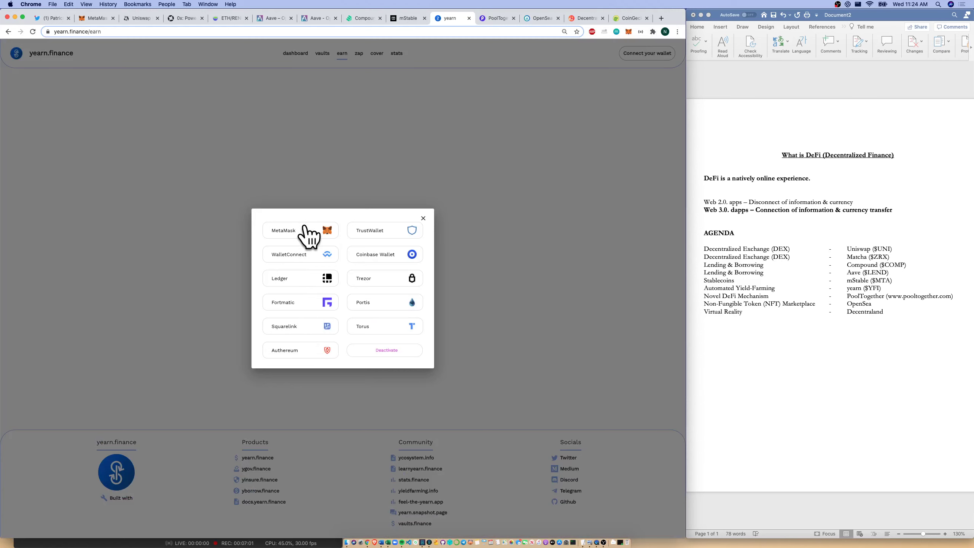
click(307, 227)
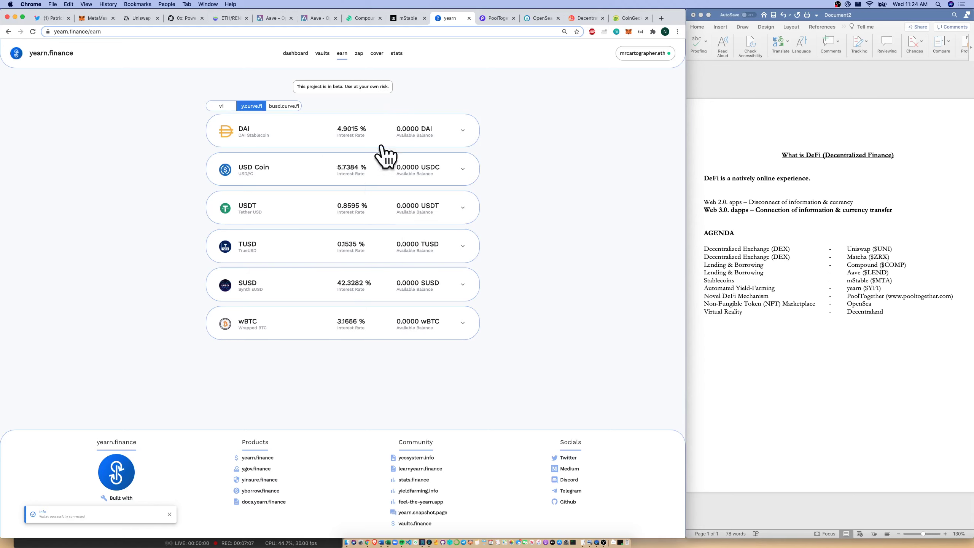
Step: Open the yearn vaults list and scroll through growth rates like 12.13% ETH and 58.33% DAI
click(316, 55)
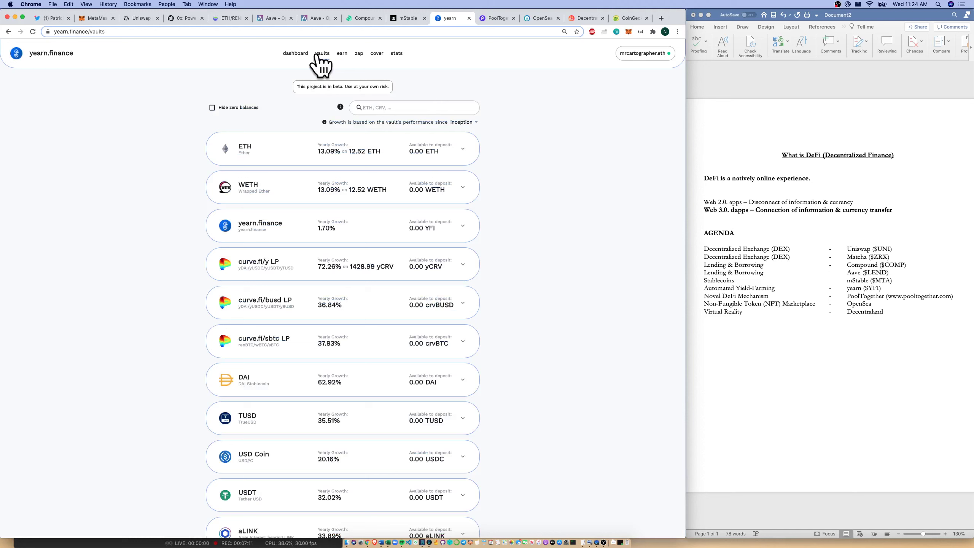
scroll(337, 116, down, 5)
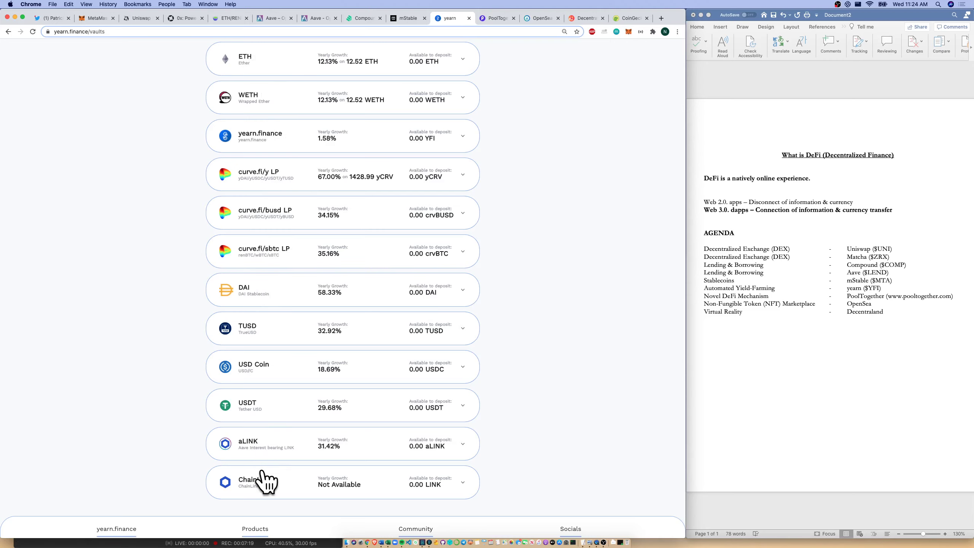
scroll(264, 481, up, 5)
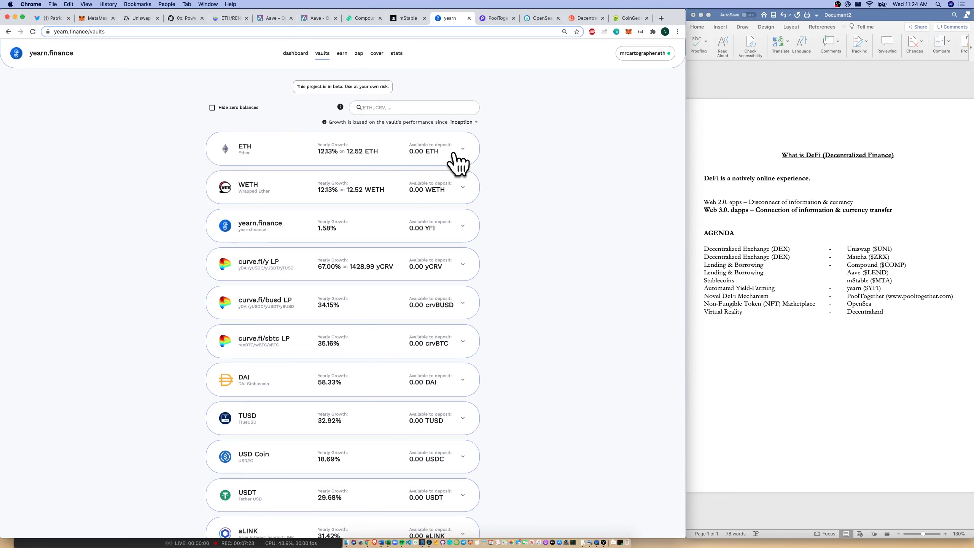
scroll(524, 129, down, 2)
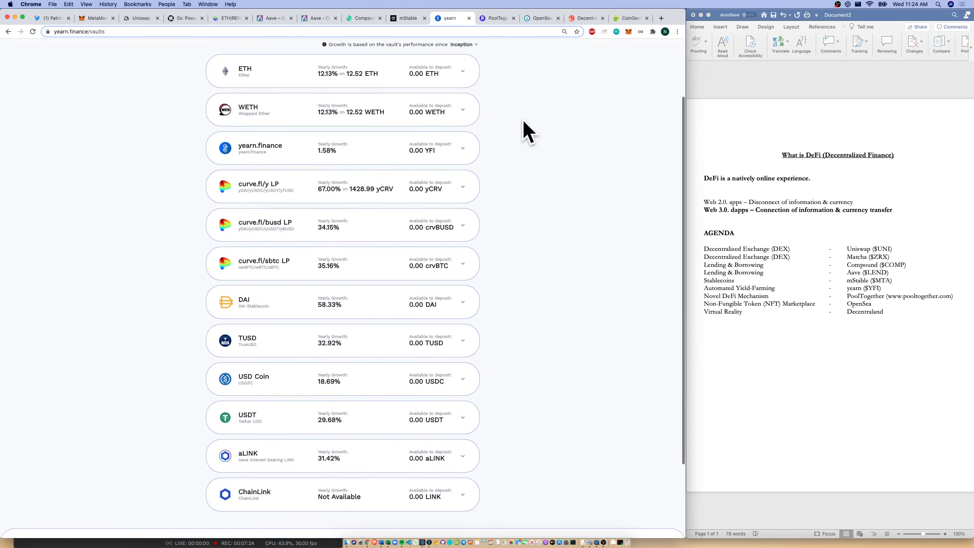
Step: Switch to PoolTogether and launch its app showing the $655 next prize estimate
click(497, 18)
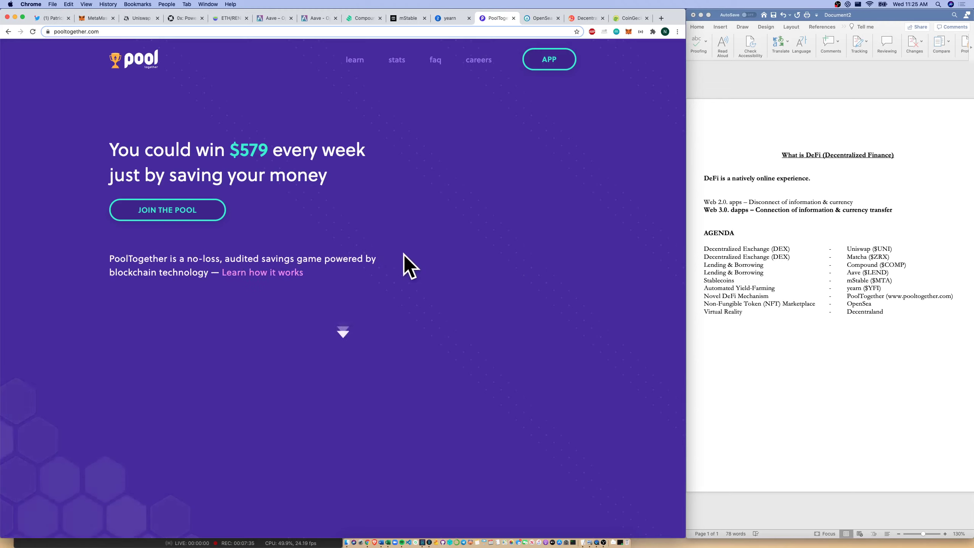
click(548, 63)
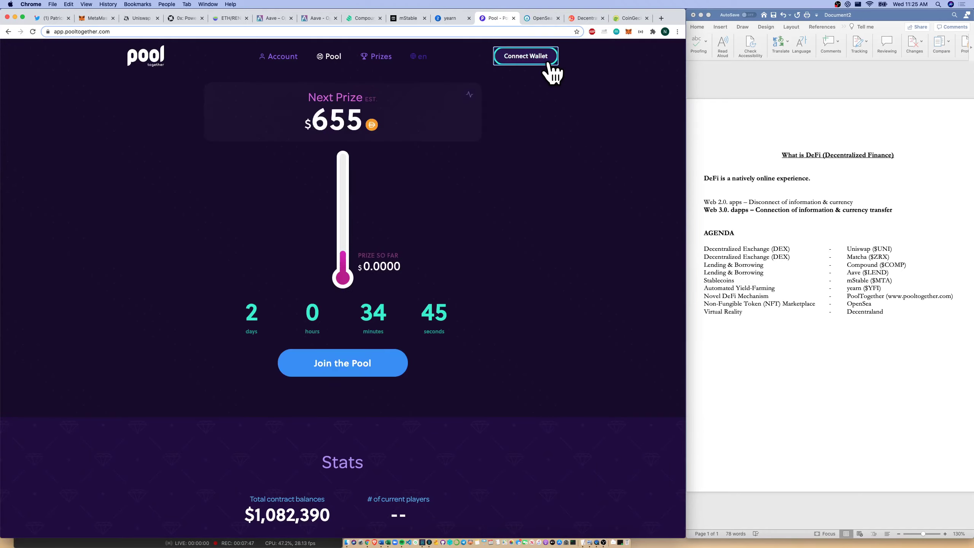
Step: Connect MetaMask to PoolTogether and highlight the 580 next prize amount
click(548, 61)
click(340, 301)
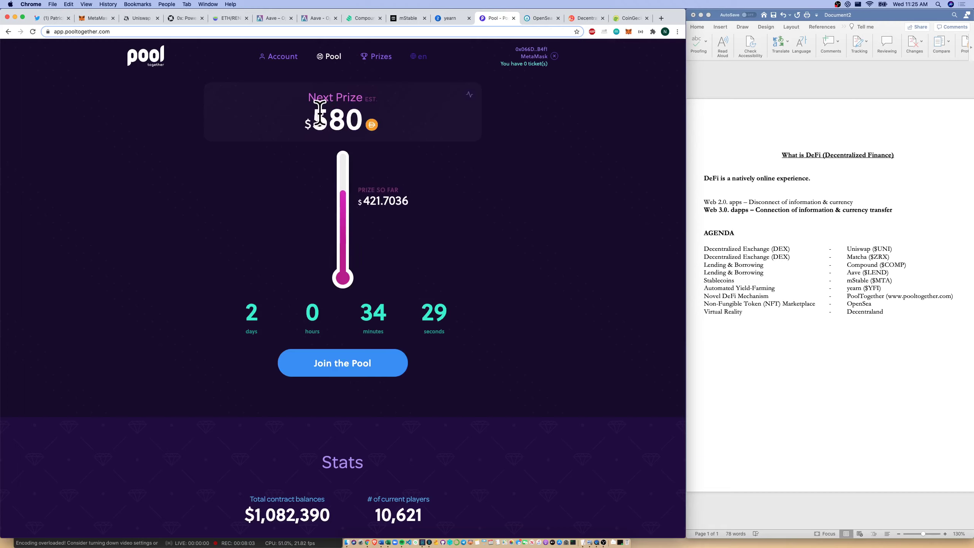
drag(312, 115, 363, 115)
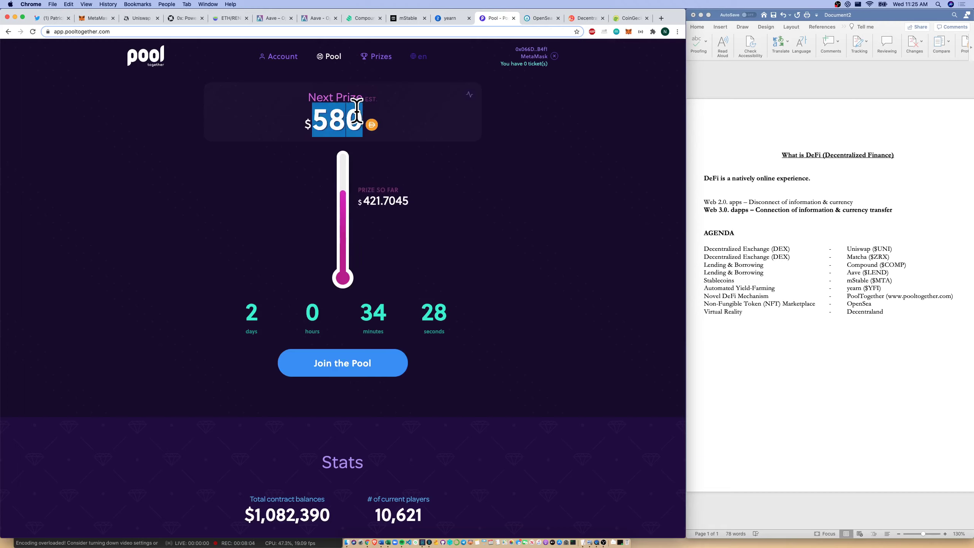
click(439, 204)
Step: Highlight the $1,082,390 total contract balance and the 10,621 current players count
scroll(440, 207, down, 5)
scroll(438, 212, down, 3)
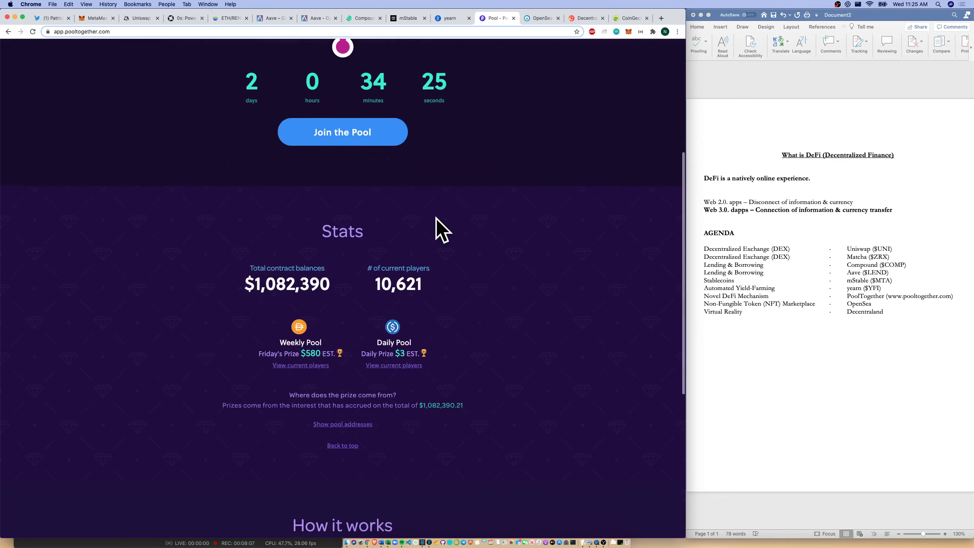
drag(337, 226, 248, 222)
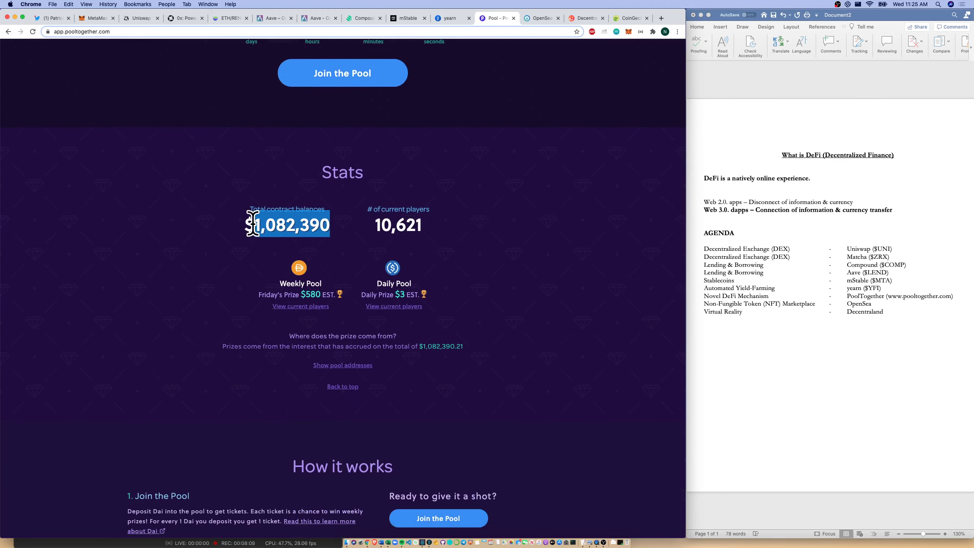
click(427, 225)
drag(428, 225, 355, 225)
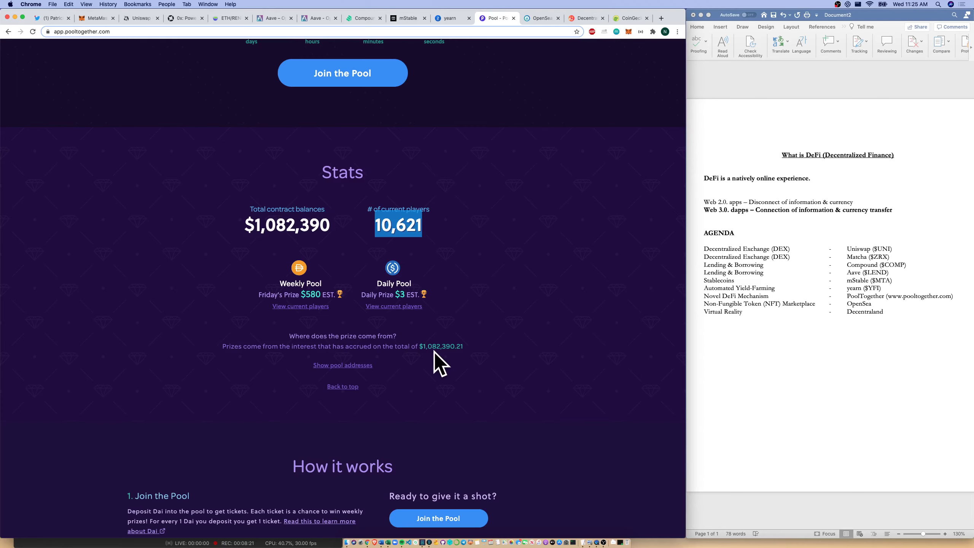
scroll(433, 352, up, 8)
click(464, 316)
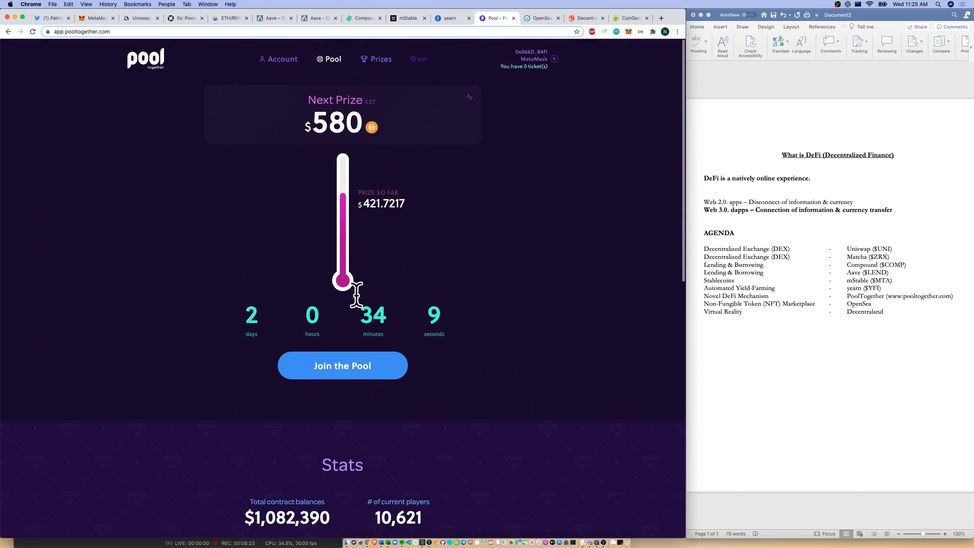
scroll(399, 339, down, 3)
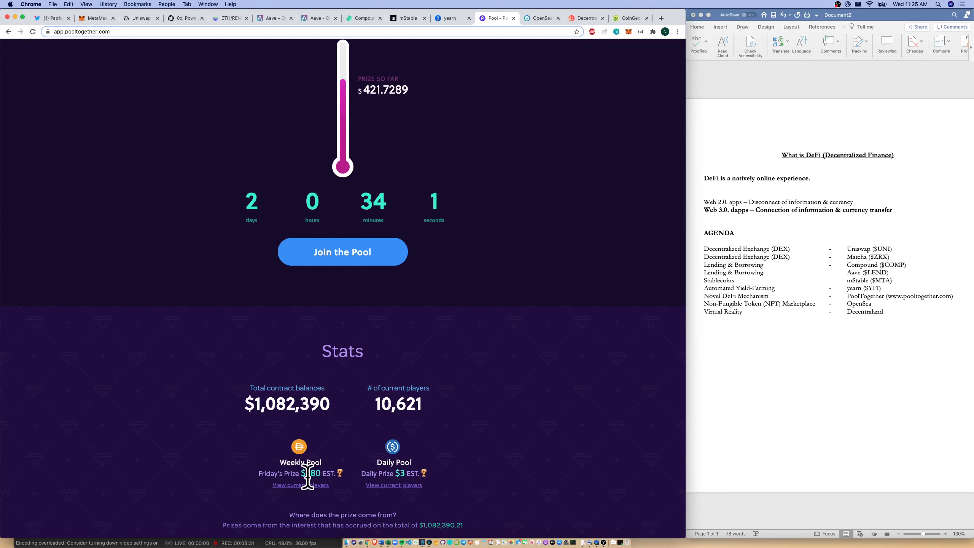
Step: Preview buying weekly DAI pool tickets, close the purchase window, and switch to OpenSea
scroll(307, 478, up, 5)
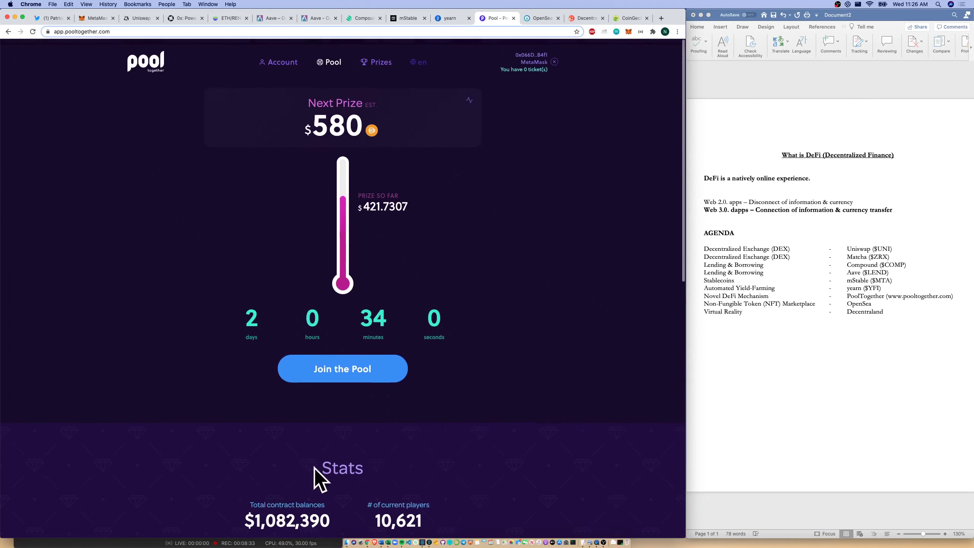
click(360, 370)
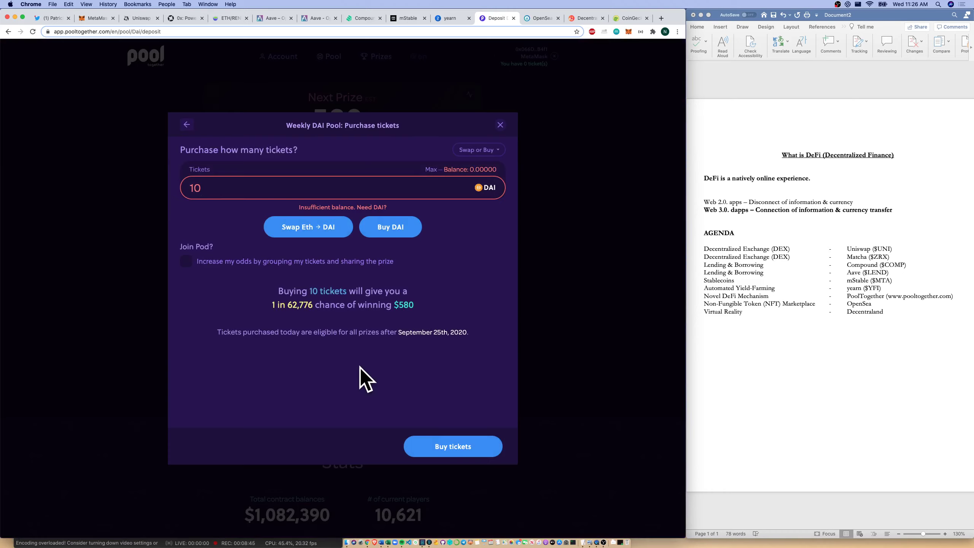
click(500, 125)
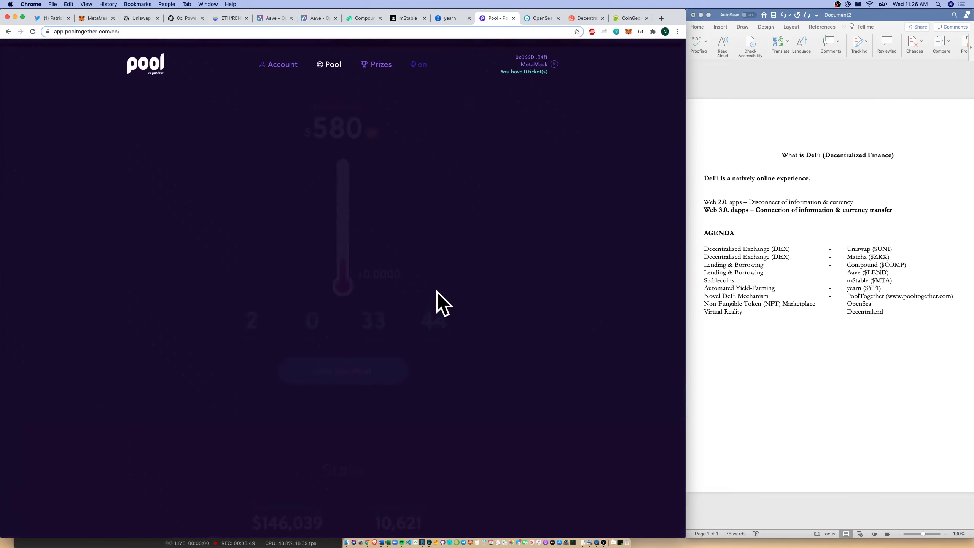
click(541, 18)
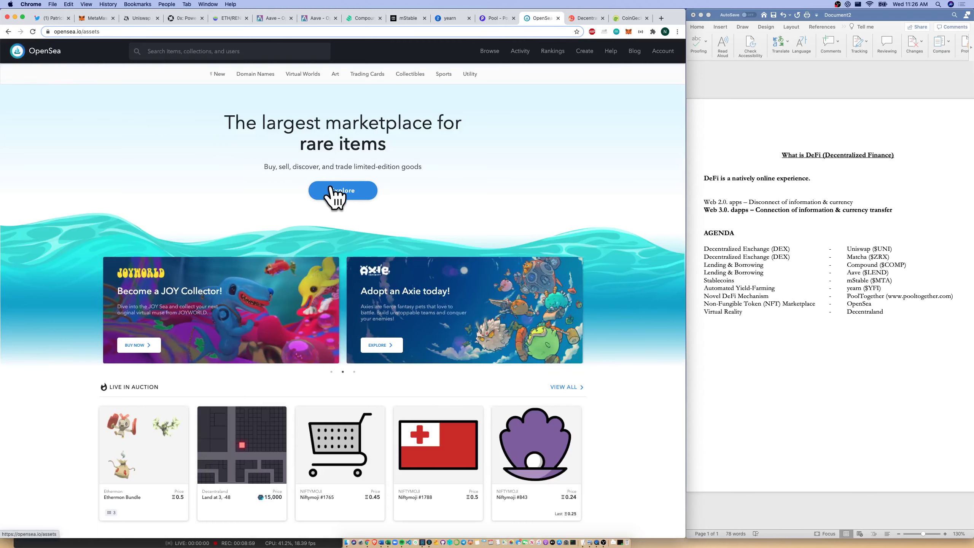
Step: Browse OpenSea's Explore All Items listing of 12,800,695 NFTs, checking the agenda, and scroll the grid
click(334, 194)
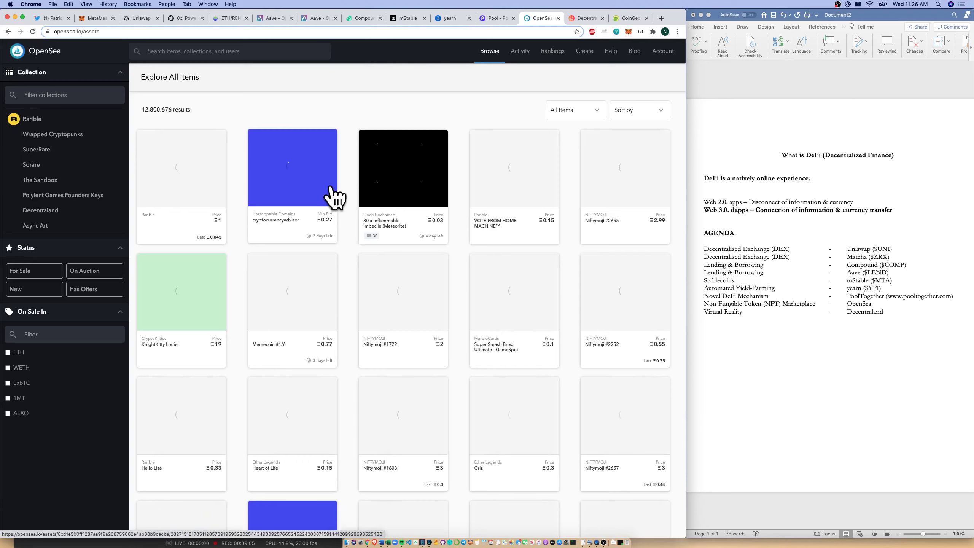
click(797, 213)
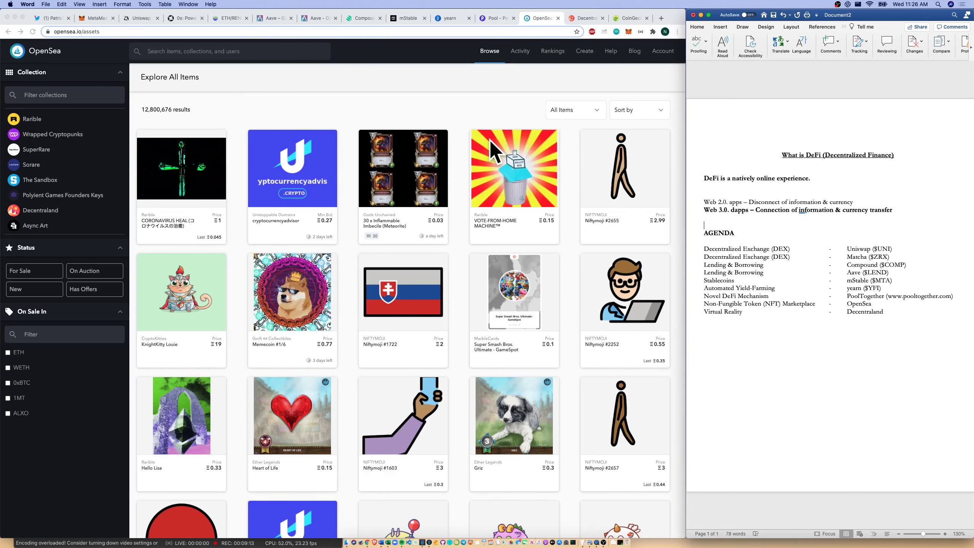
click(452, 150)
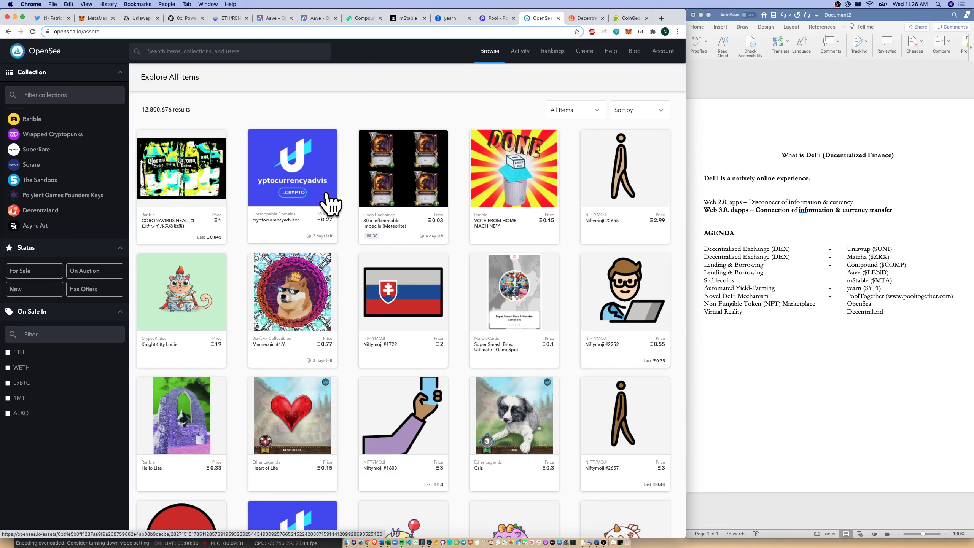
scroll(458, 196, down, 5)
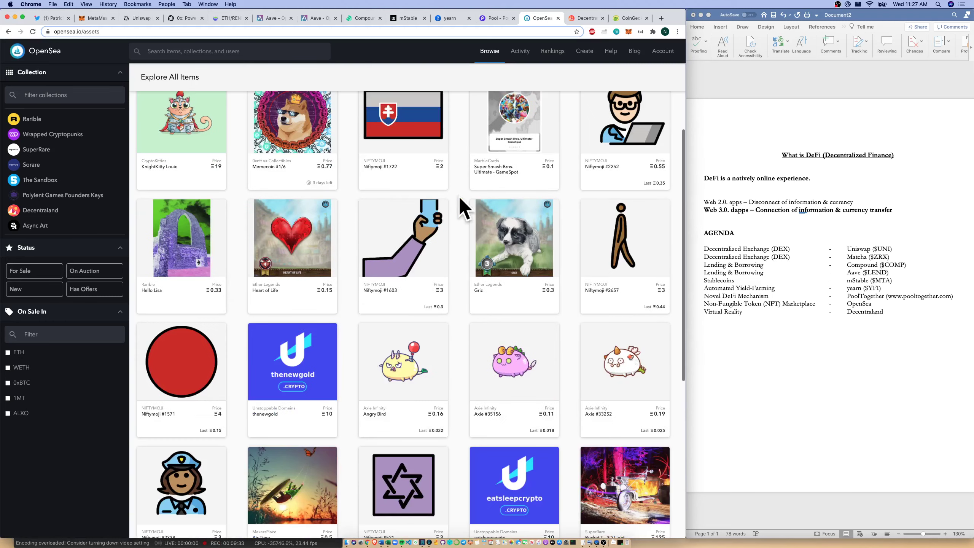
scroll(459, 196, down, 5)
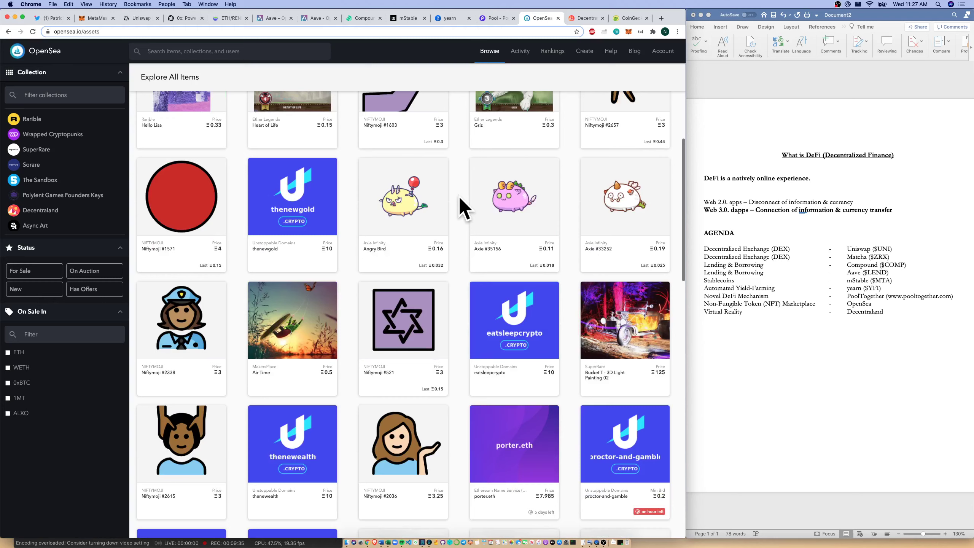
scroll(63, 153, down, 1)
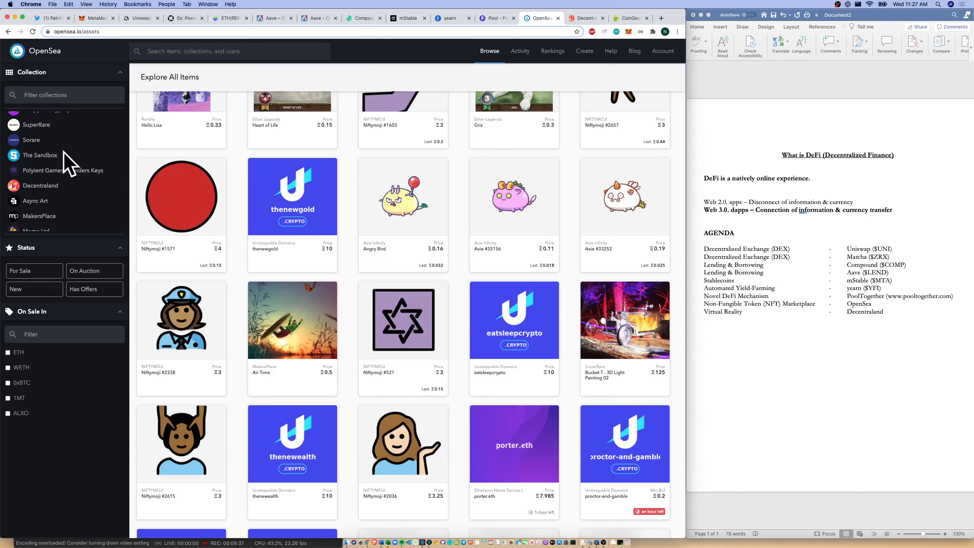
scroll(64, 153, down, 5)
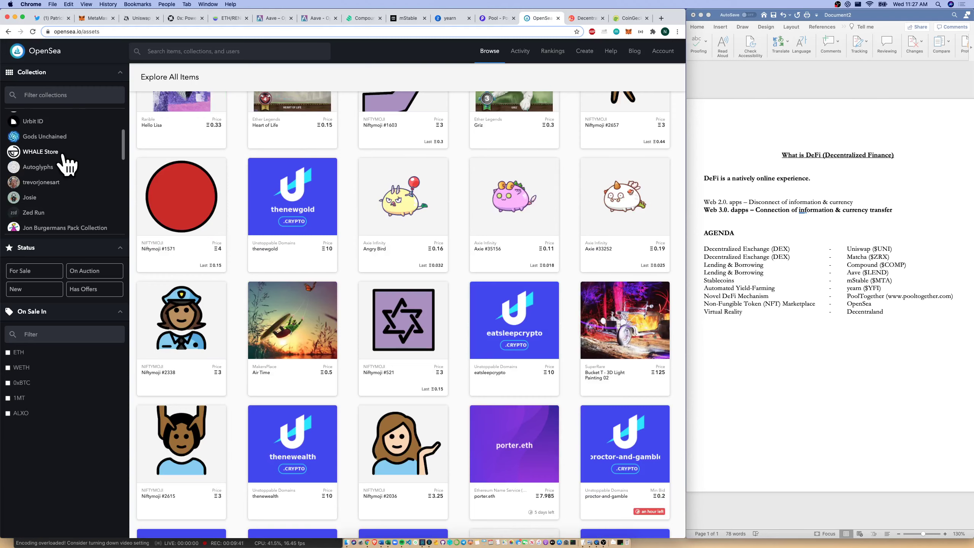
scroll(64, 153, down, 1)
scroll(67, 163, up, 8)
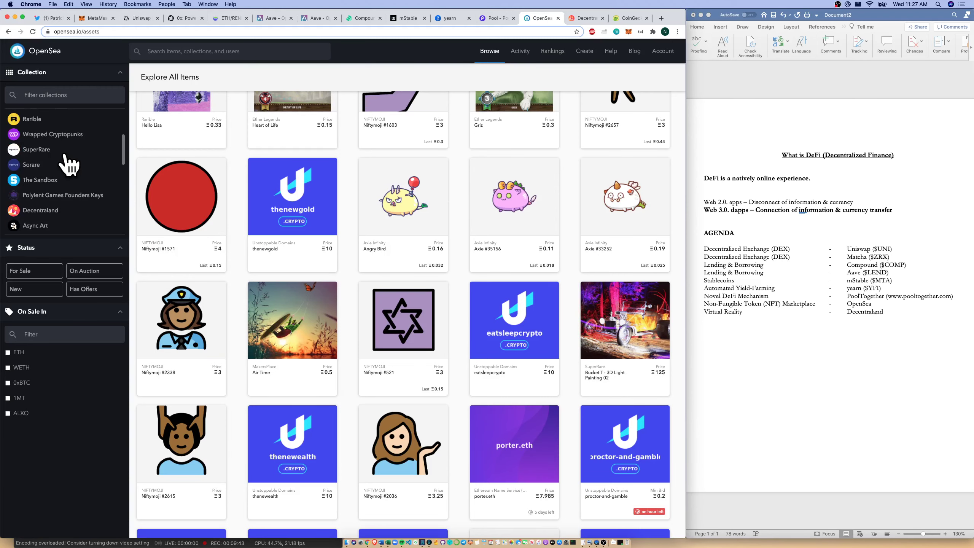
scroll(460, 268, up, 10)
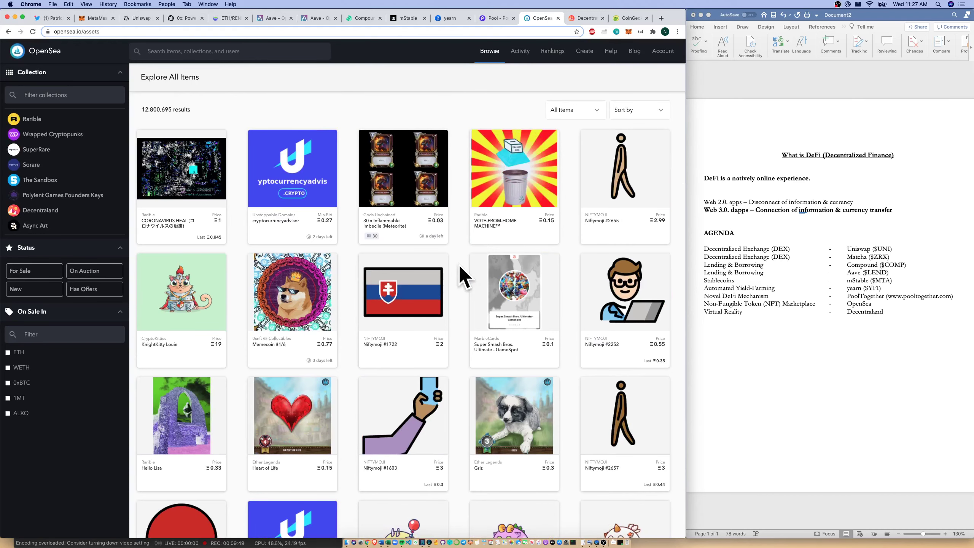
Step: Scroll Decentraland's All Assets browse page of parcels and names, then show all windows with Ctrl+Up
click(579, 17)
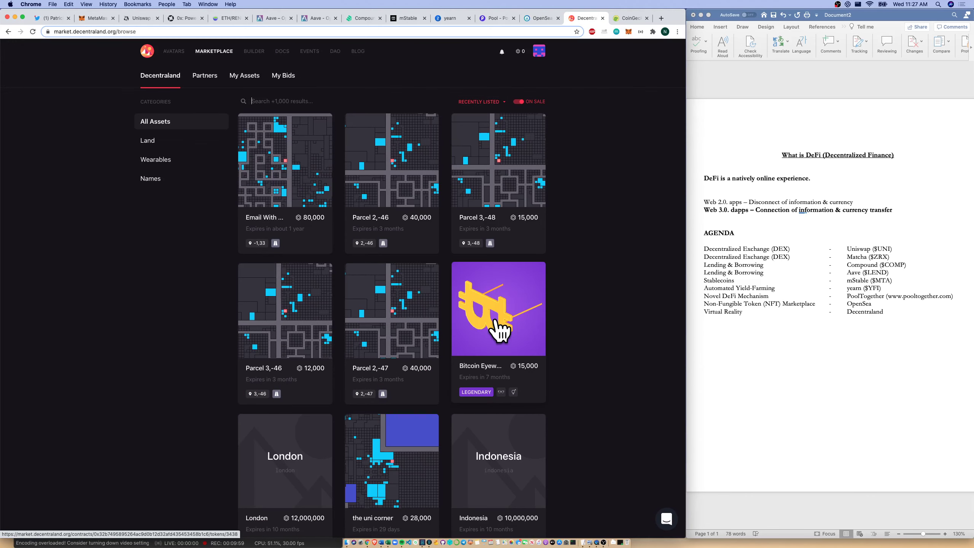
scroll(498, 329, down, 2)
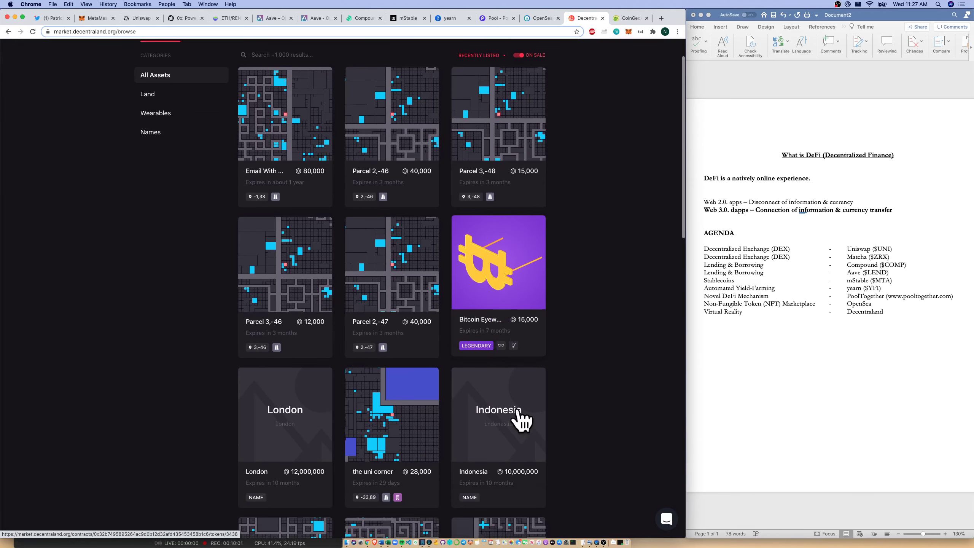
scroll(505, 413, up, 2)
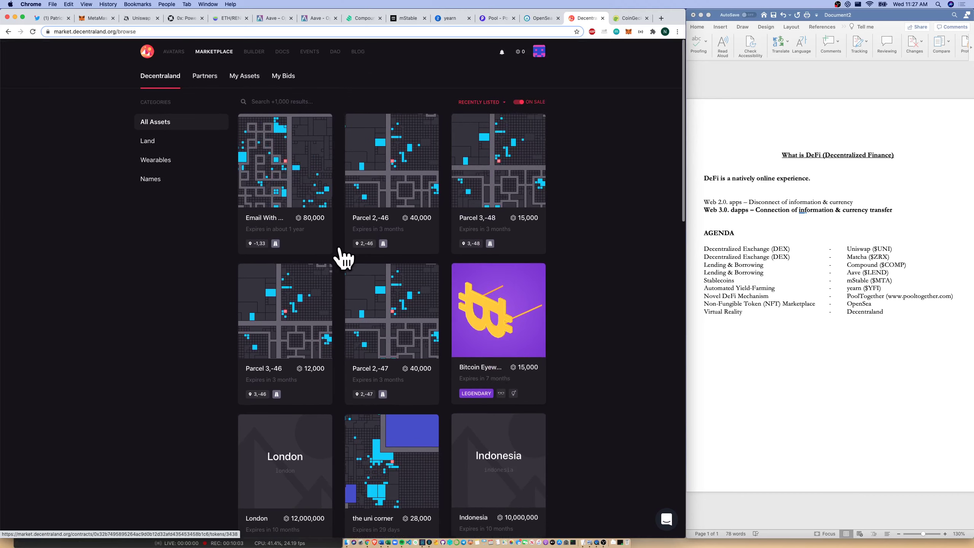
key(ctrl+Up)
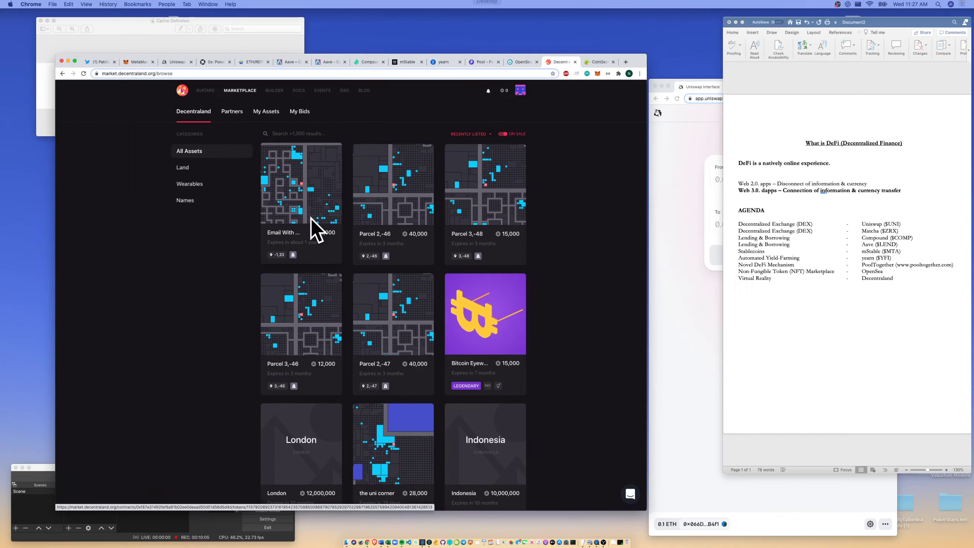
Step: In the Uniswap window, search 'mana' and select MANA as the token to receive
click(680, 305)
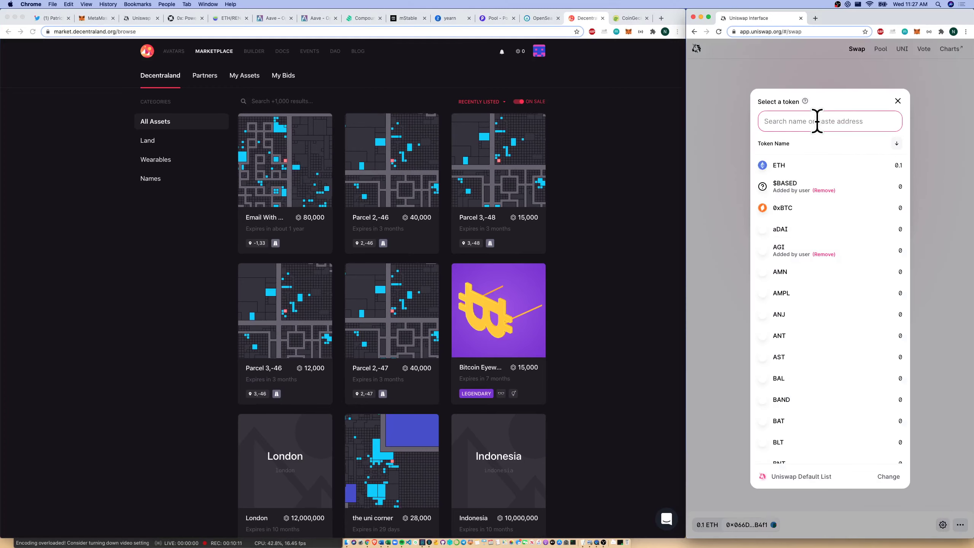
text(mana)
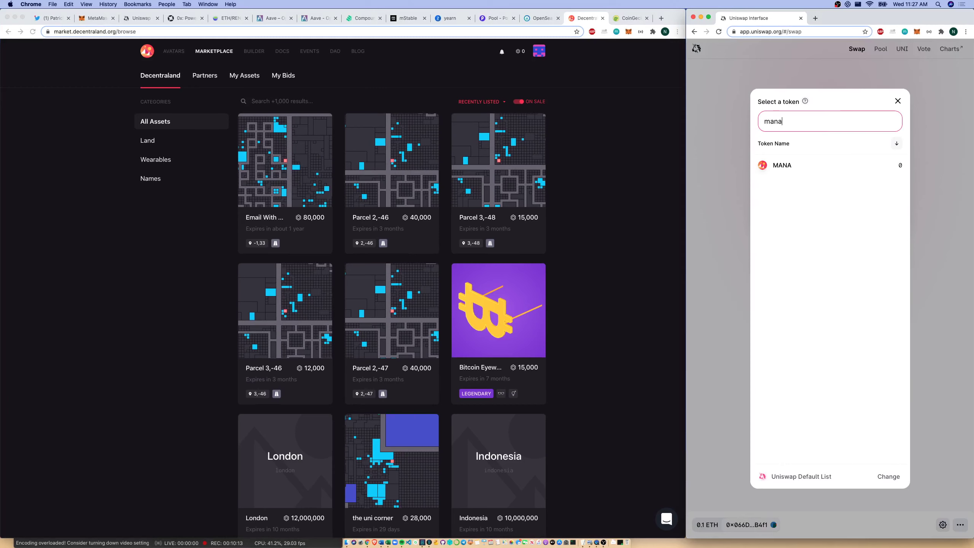
click(788, 168)
Step: Try USDC amounts, then set 15000 MANA to receive, quoted at about 1,143.03 USDC
click(788, 130)
text(100)
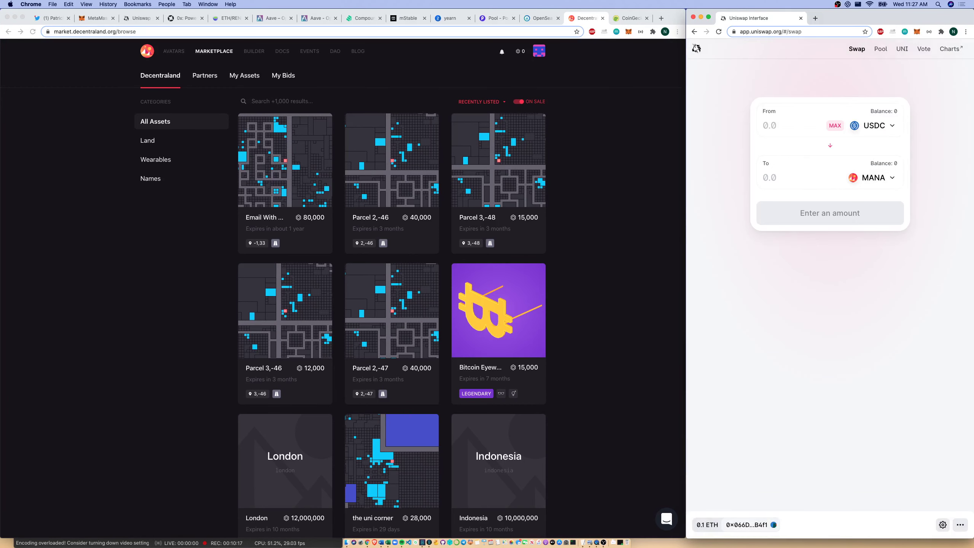
key(BackSpace)
key(BackSpace)
key(BackSpace)
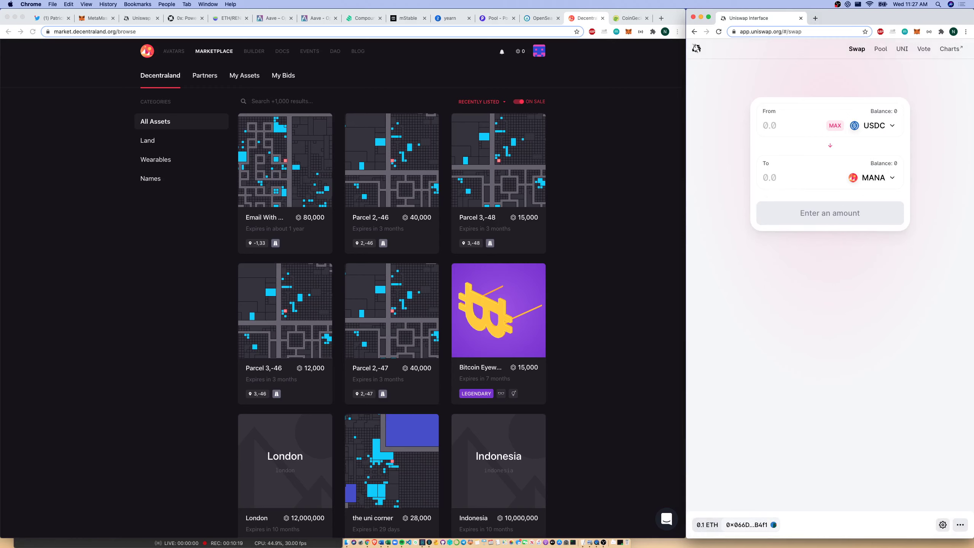
text(150000)
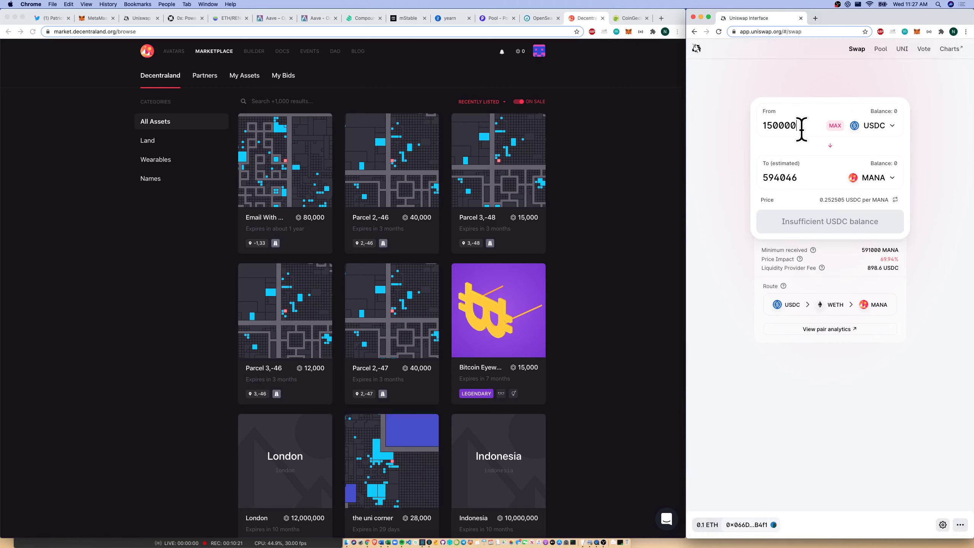
key(BackSpace)
key(BackSpace)
key(BackSpace)
key(BackSpace)
key(BackSpace)
key(BackSpace)
click(788, 177)
text(15000)
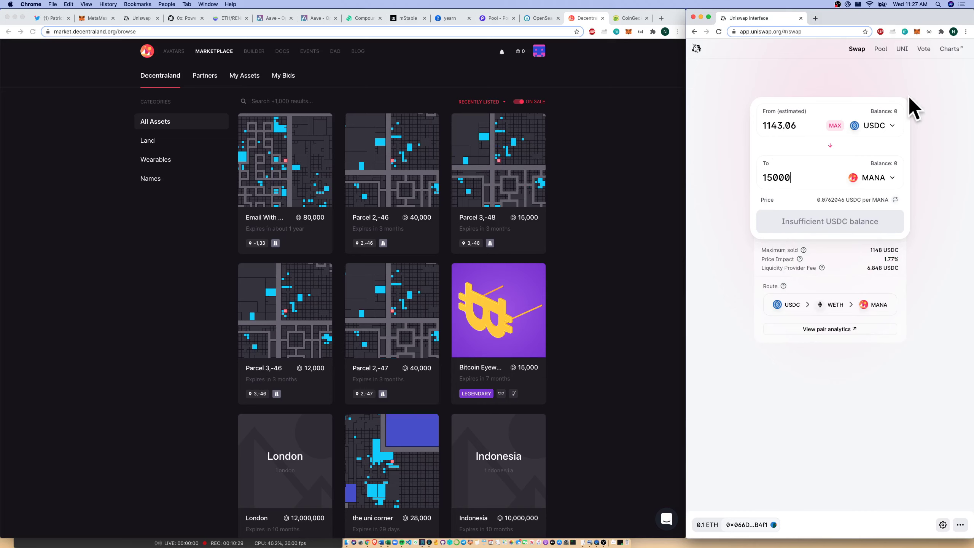
click(573, 169)
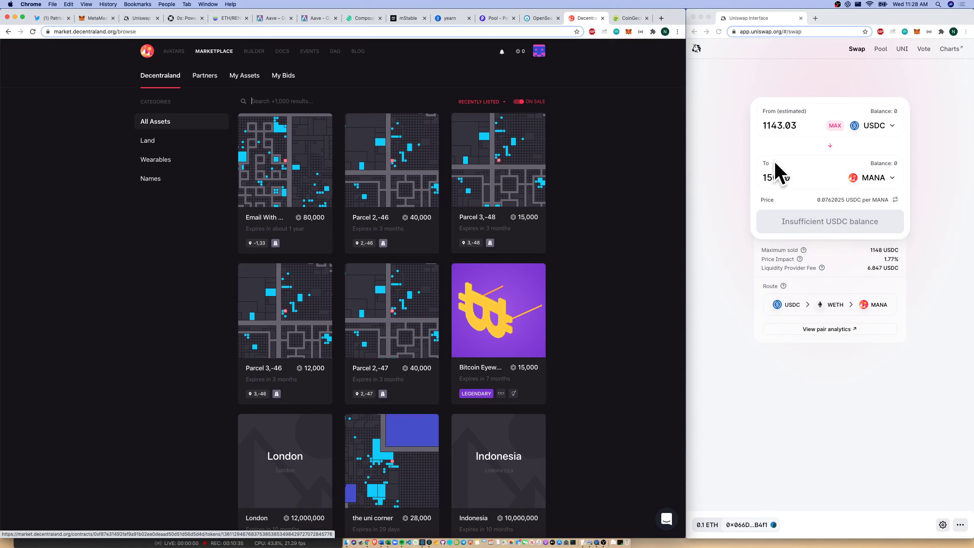
Step: Switch between the Word agenda and Chrome's Uniswap tab, checking the MetaMask wallet balance
key(ctrl+Up)
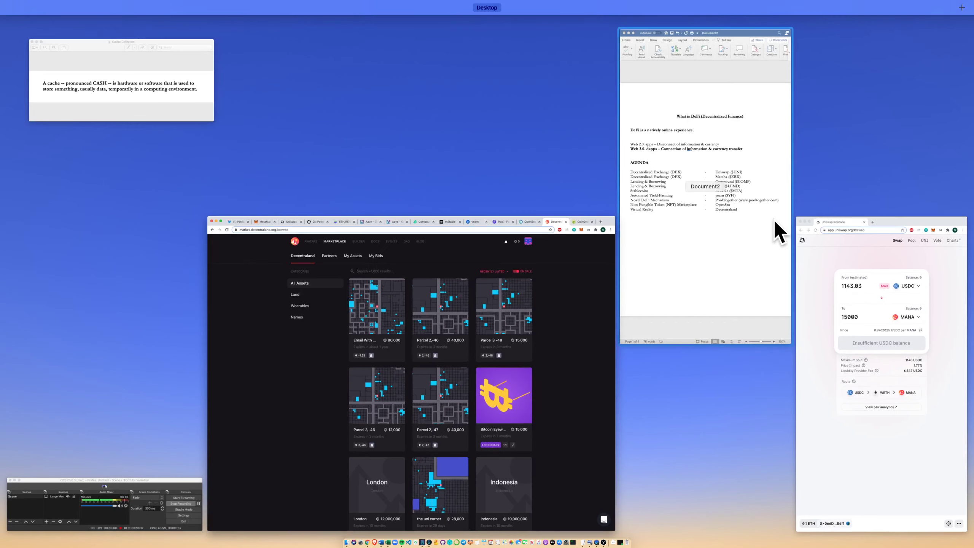
click(774, 219)
click(137, 20)
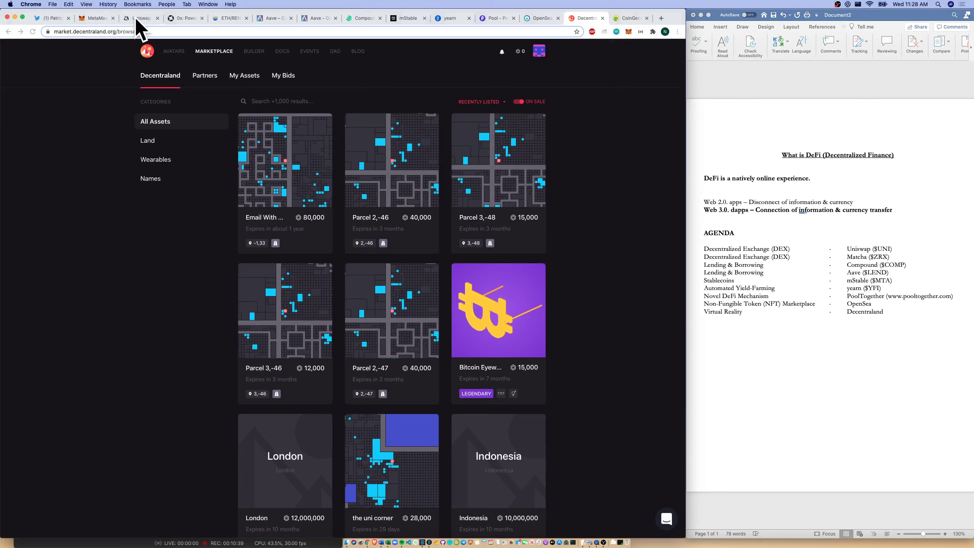
click(138, 19)
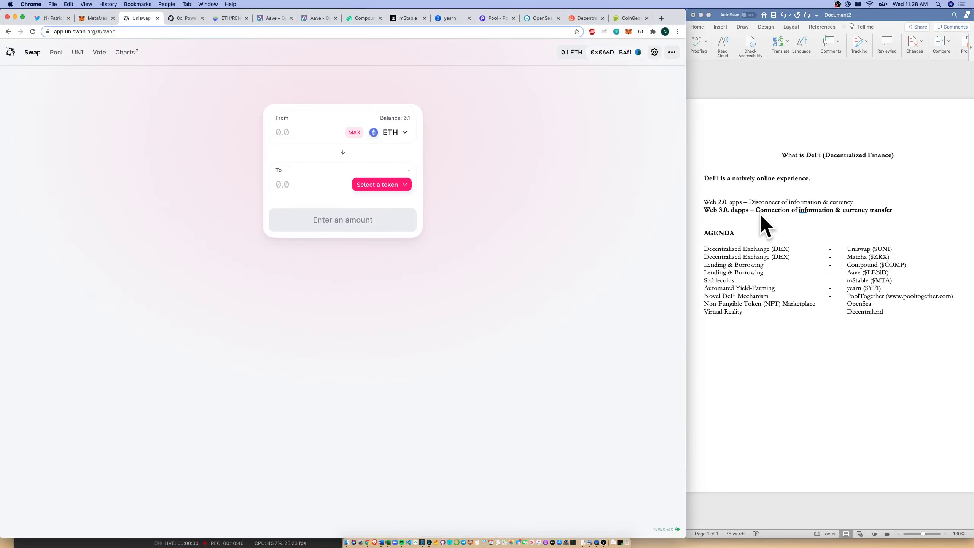
click(628, 31)
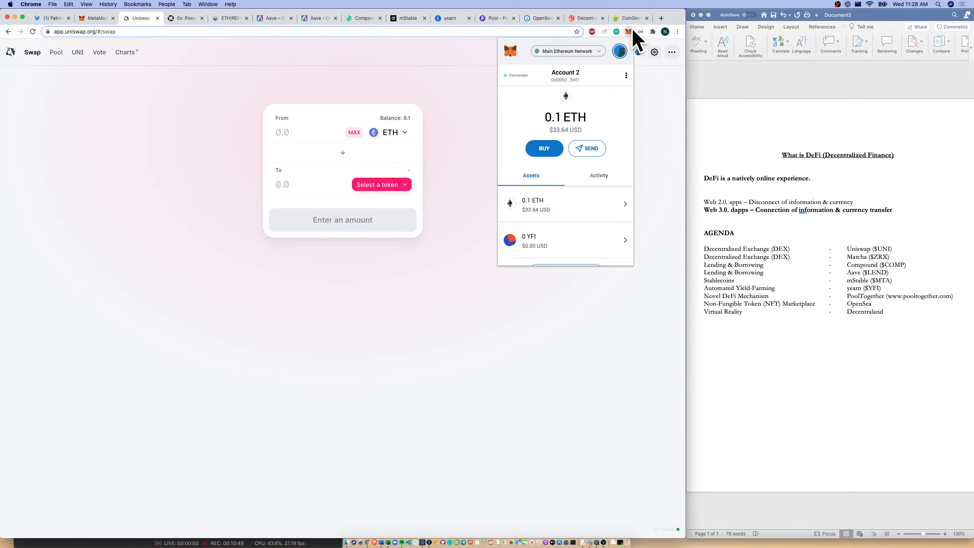
click(719, 234)
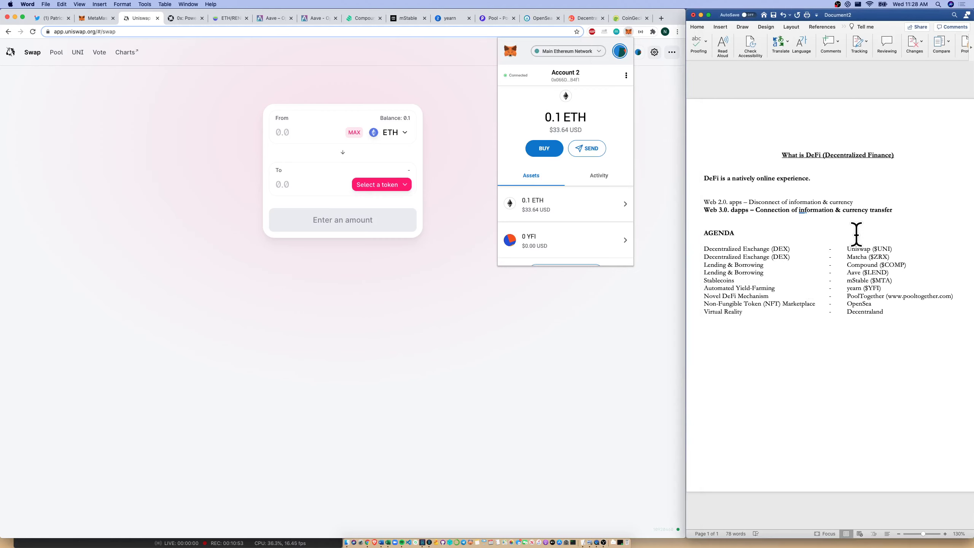
Step: Highlight the first six agenda lines, the NFT and Virtual Reality lines, and 'Web 3.0. dapps'
drag(893, 292, 701, 248)
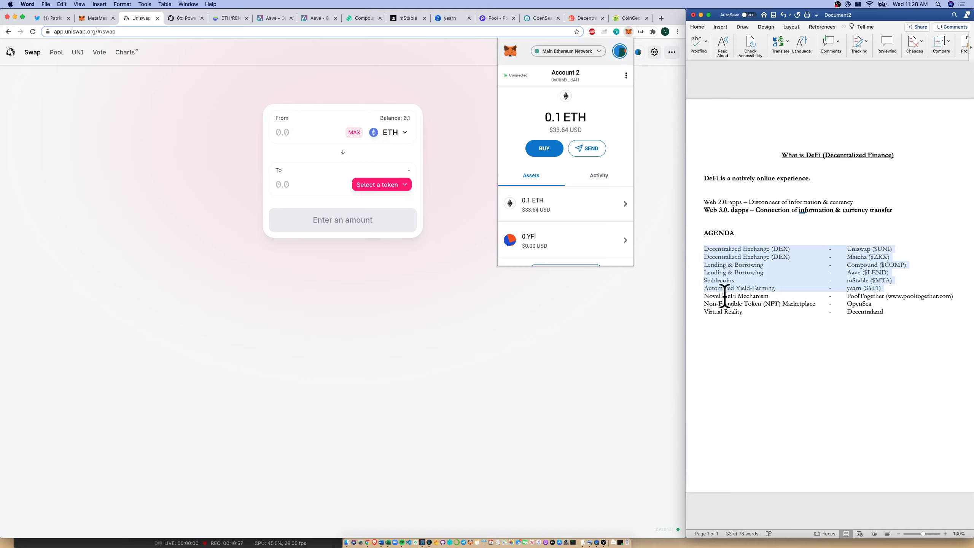
click(731, 359)
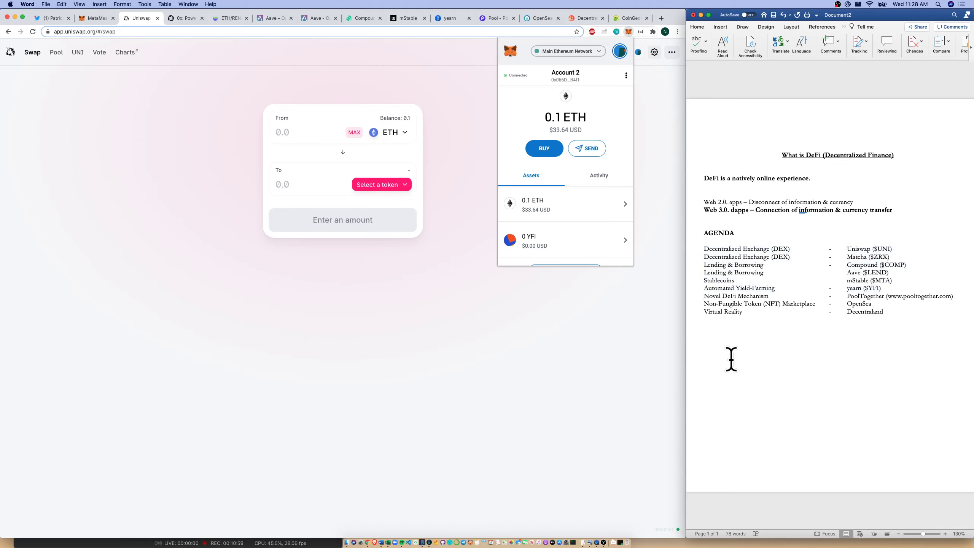
key(Down)
key(shift+Down)
key(shift+Down)
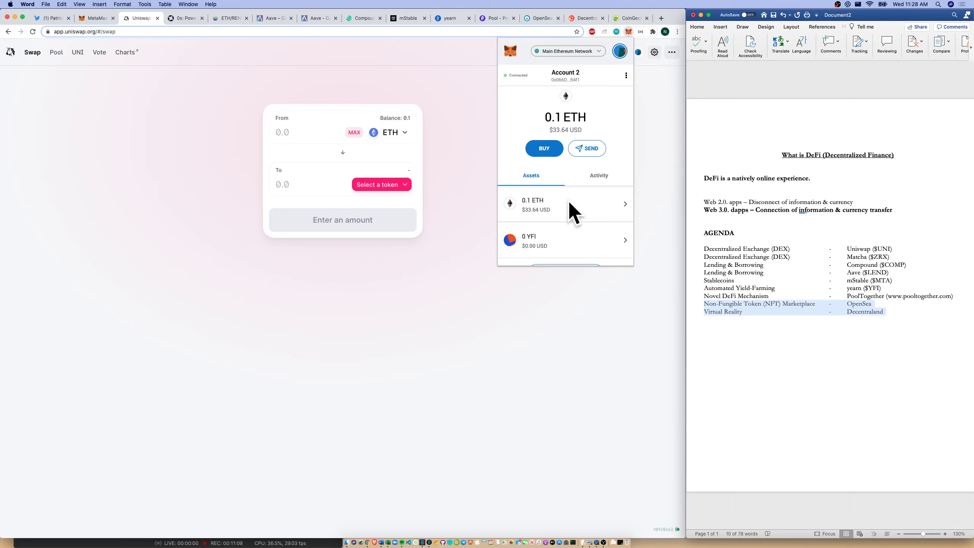
click(792, 264)
drag(750, 210, 701, 211)
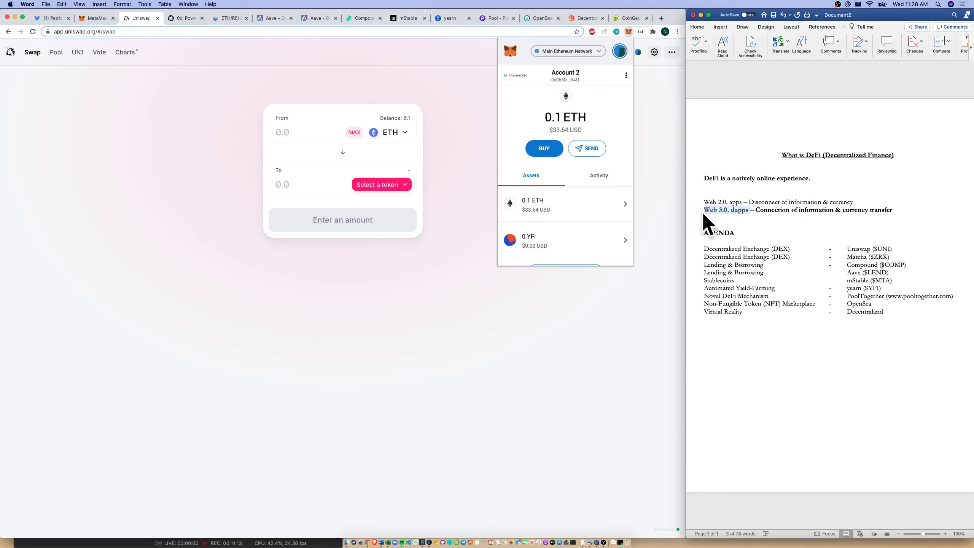
click(43, 23)
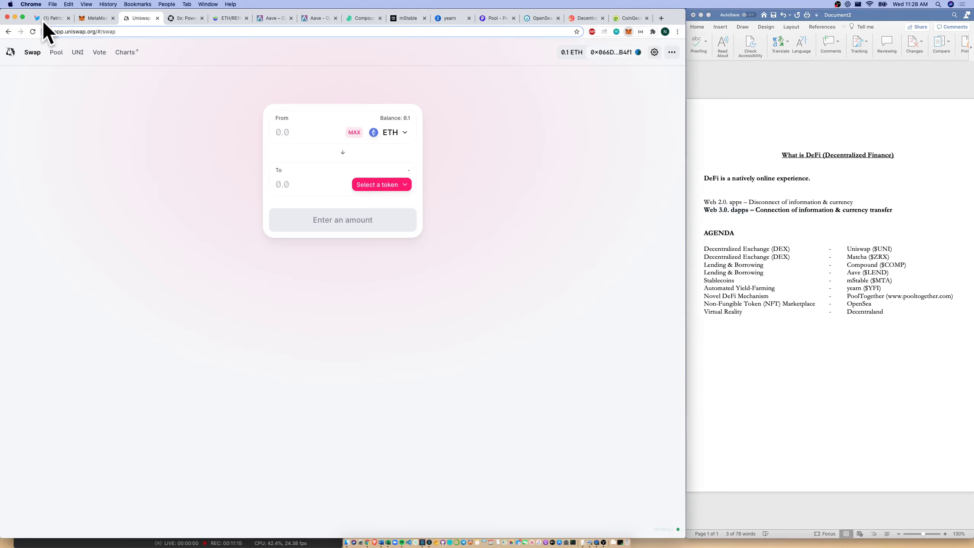
Step: Open the Twitter 'What is DeFi?' thread and show the MetaMask wallet's 0.1 ETH balance
click(43, 20)
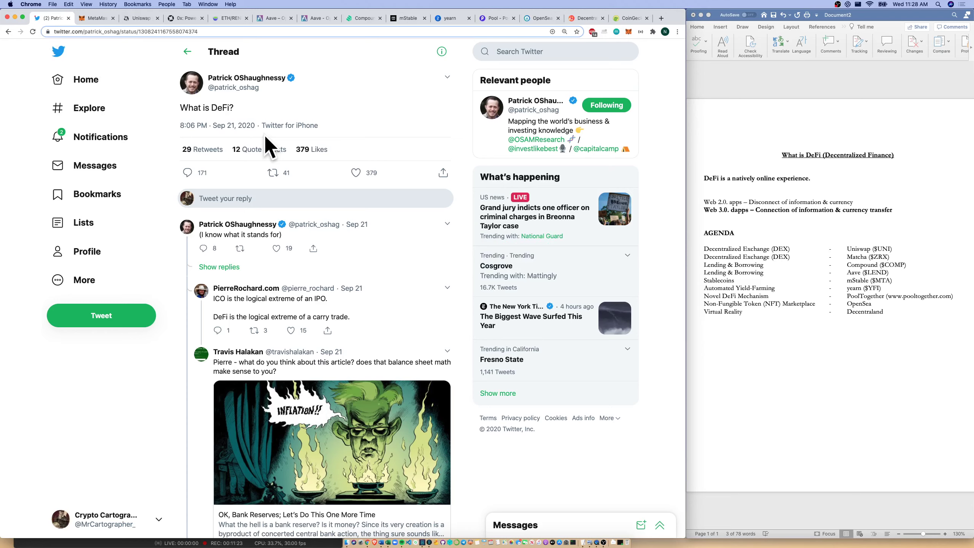
click(627, 35)
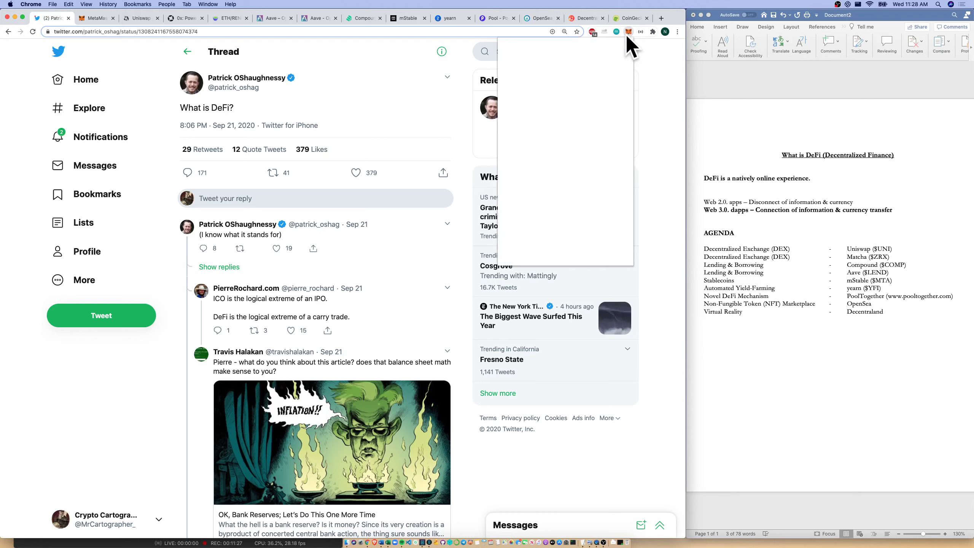